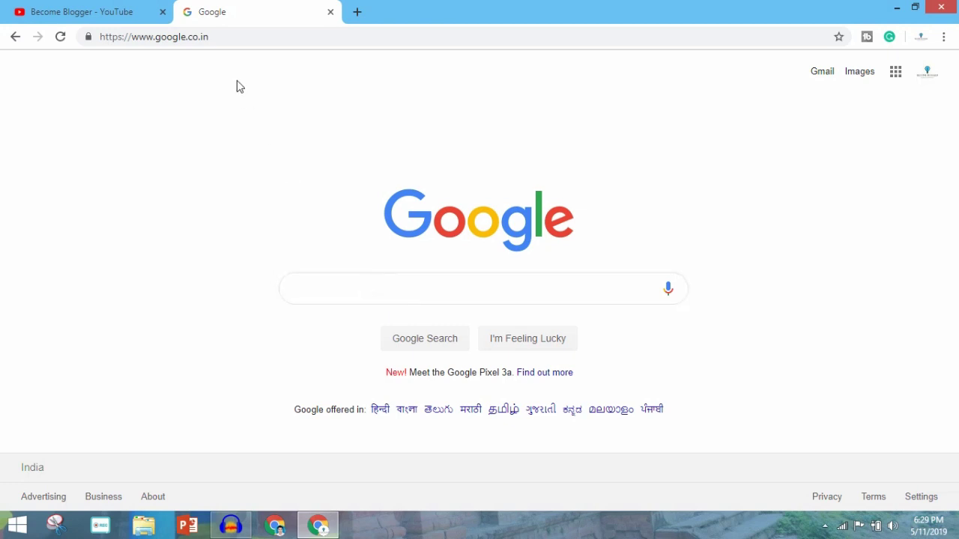
Step: Search Google for 'blogger' and open the Blogger.com homepage from the results
click(355, 287)
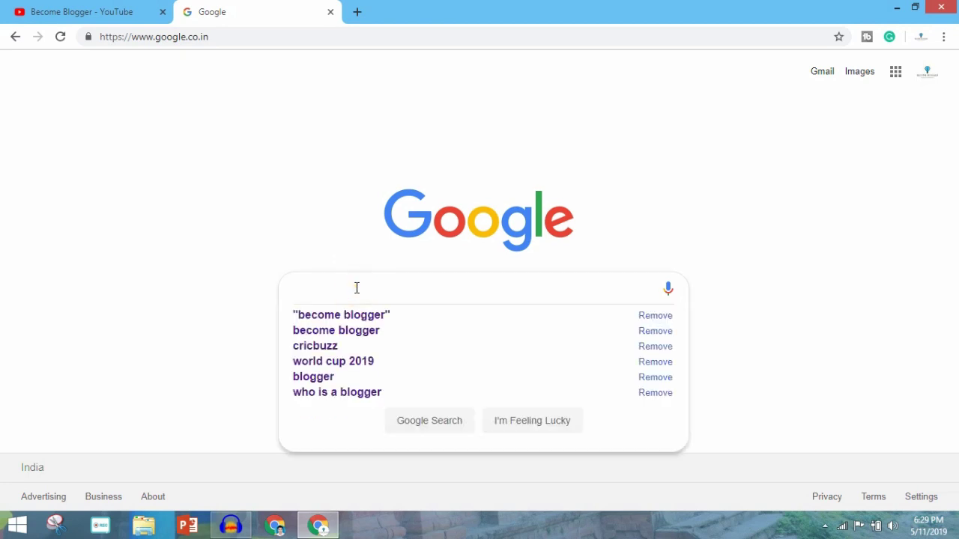
text(blogger)
key(Return)
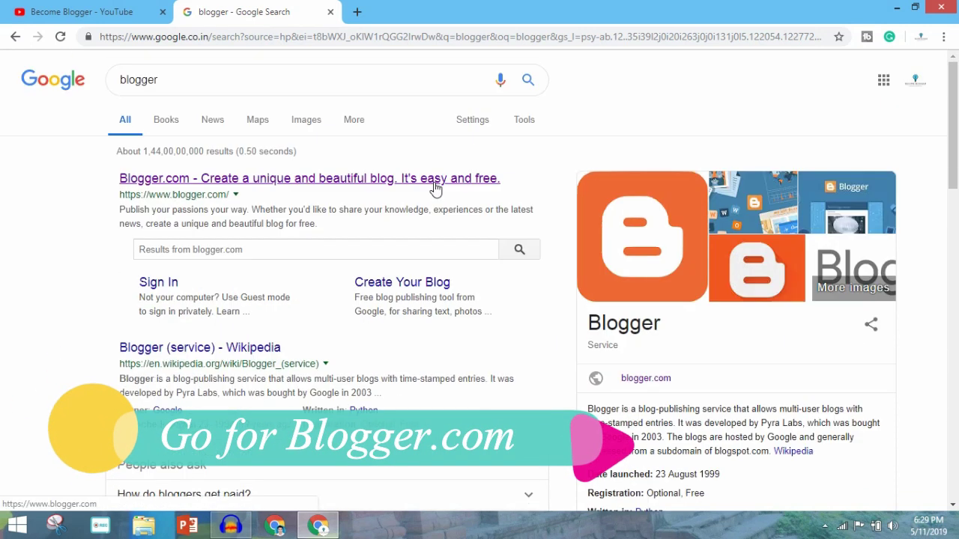
click(435, 186)
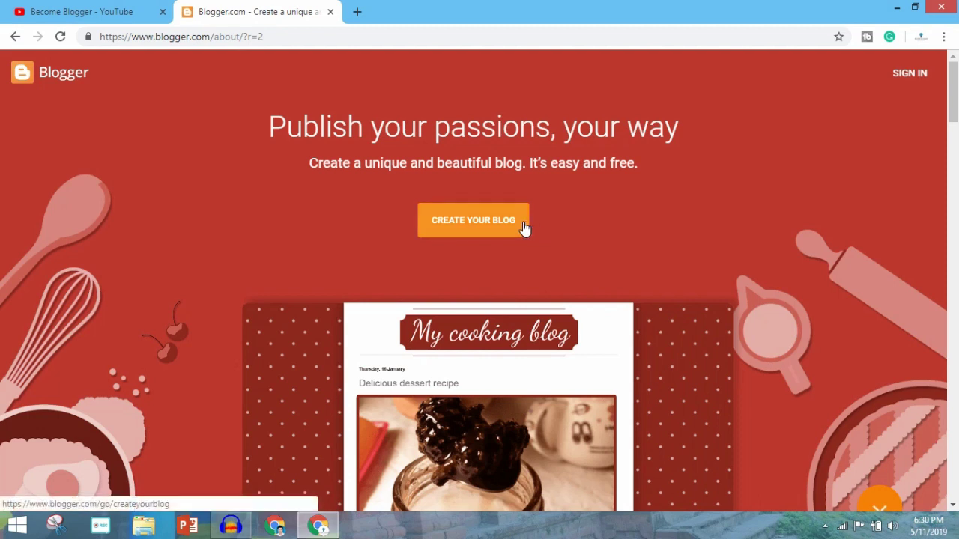
click(511, 234)
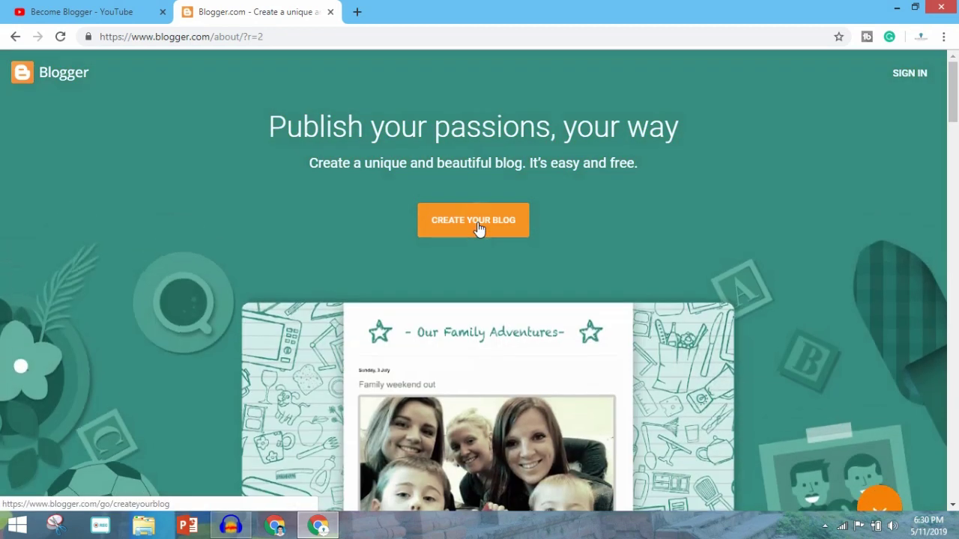
Step: Start creating a blog and sign in with the existing Google account
click(478, 223)
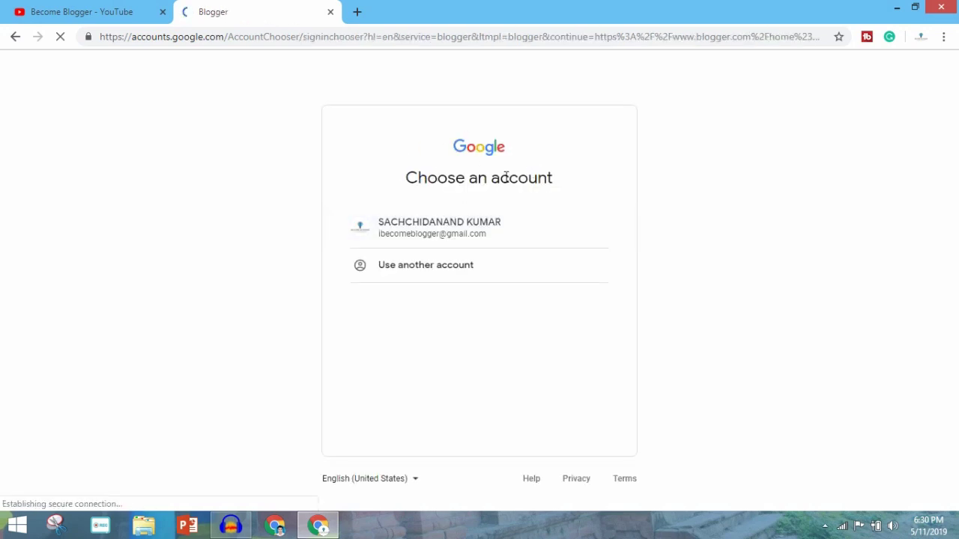
click(464, 233)
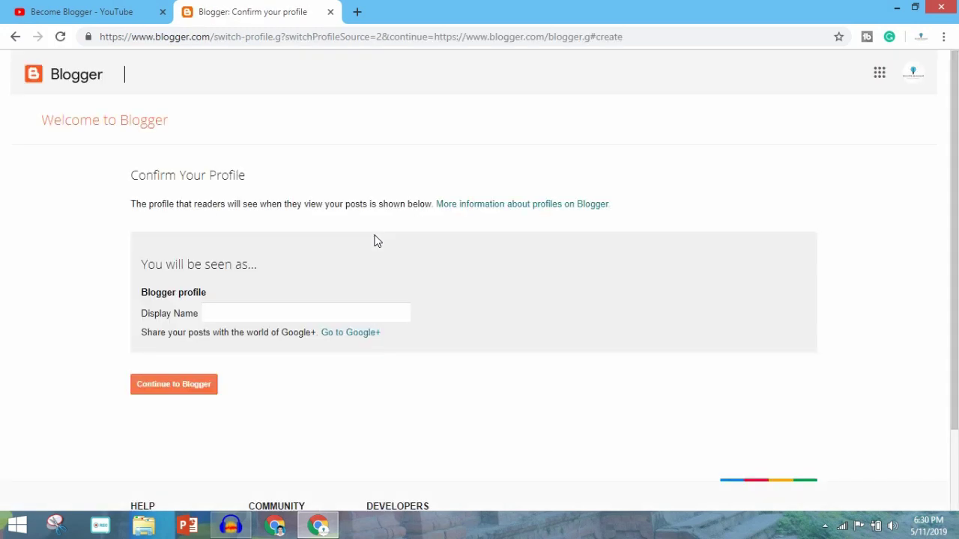
Step: Set the Blogger profile display name to 'Become Blogger' and continue to Blogger
click(312, 309)
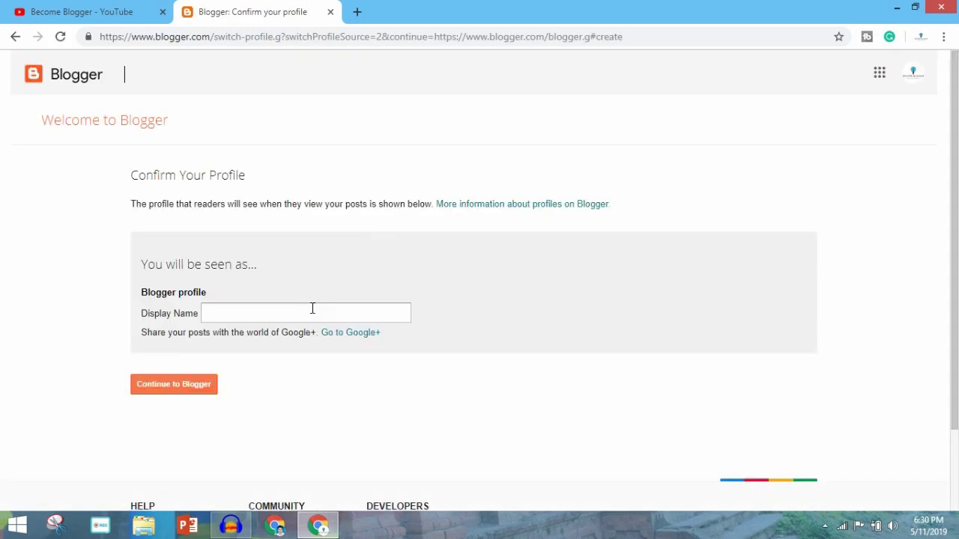
click(312, 309)
text(Become Blogger)
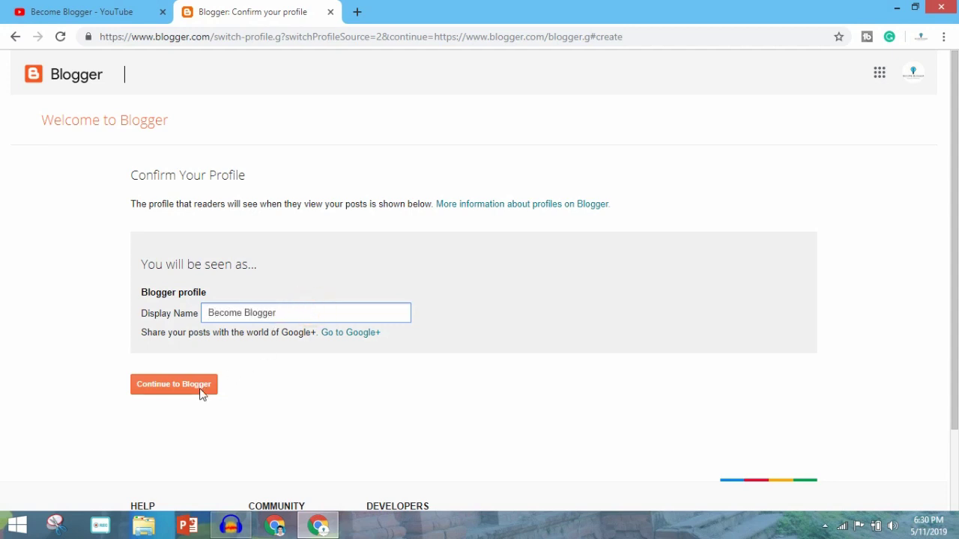
click(198, 389)
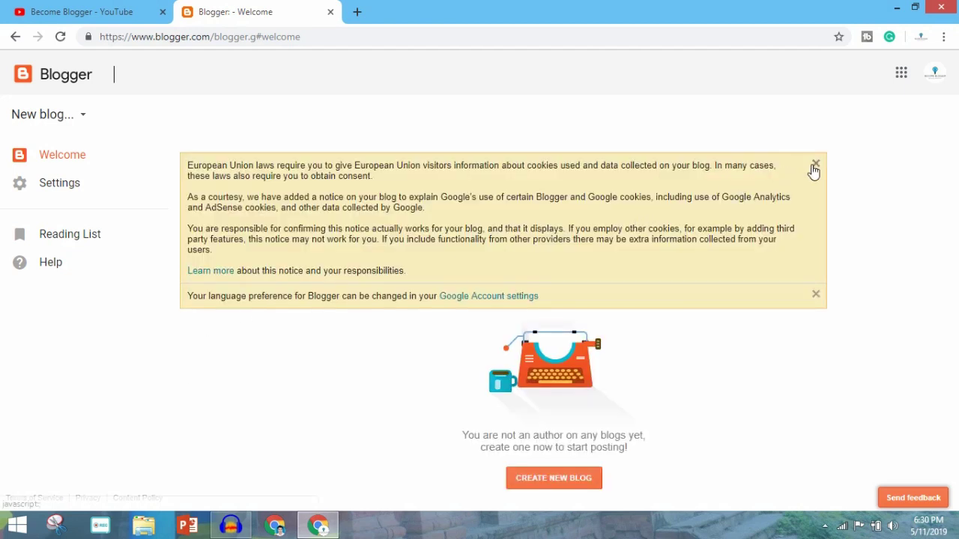
Step: Dismiss the EU cookie notice and the language preference notice
click(814, 165)
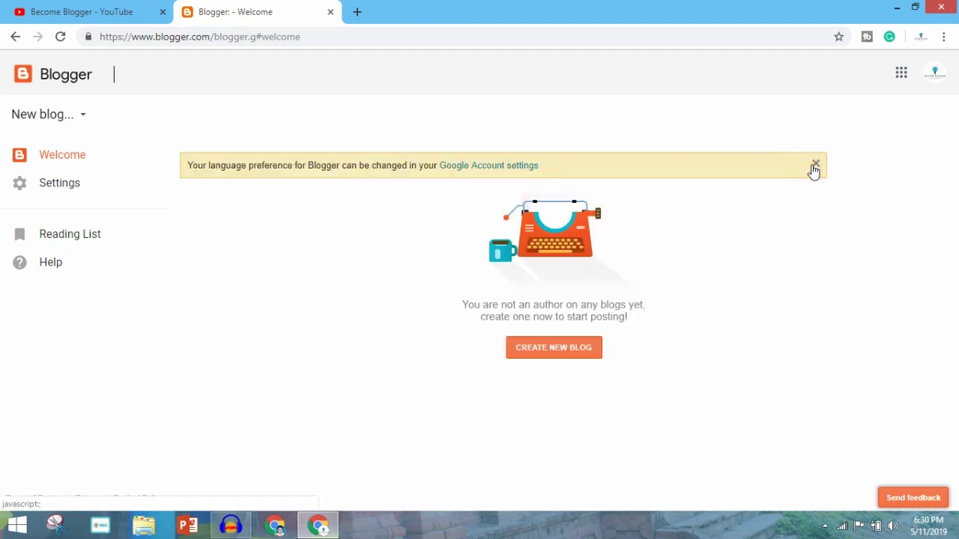
click(814, 166)
click(772, 180)
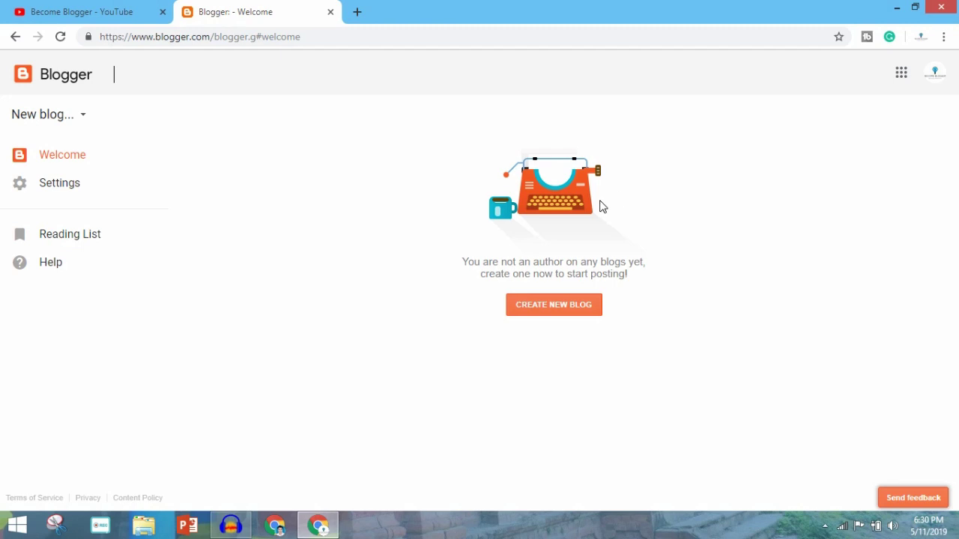
click(428, 217)
Step: Check the blogs list dropdown, then bring up the Create a new blog dialog
click(71, 120)
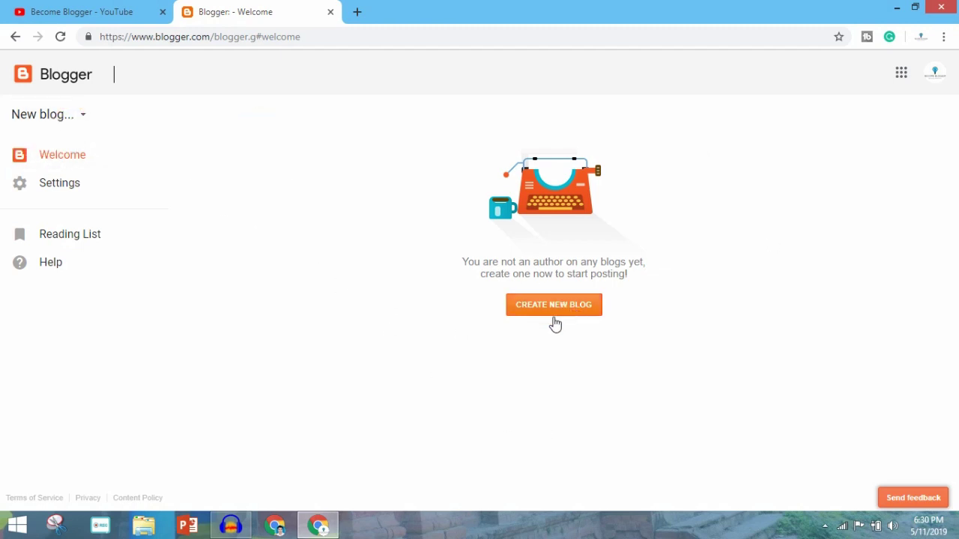
click(400, 311)
click(74, 113)
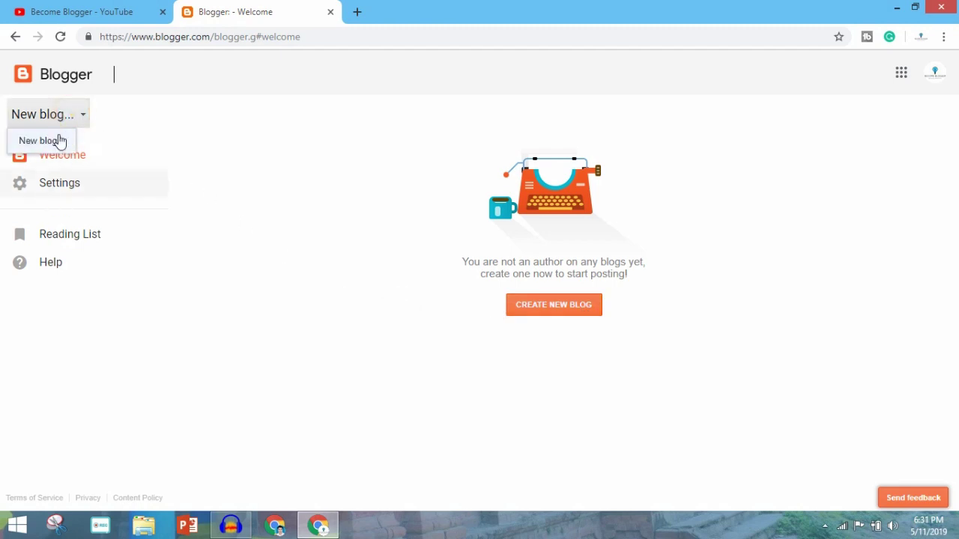
click(213, 241)
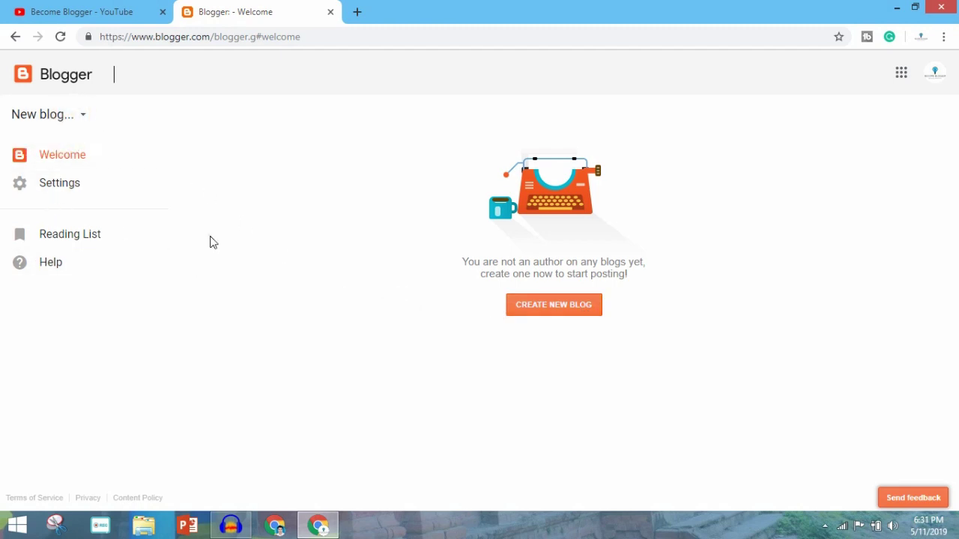
click(535, 316)
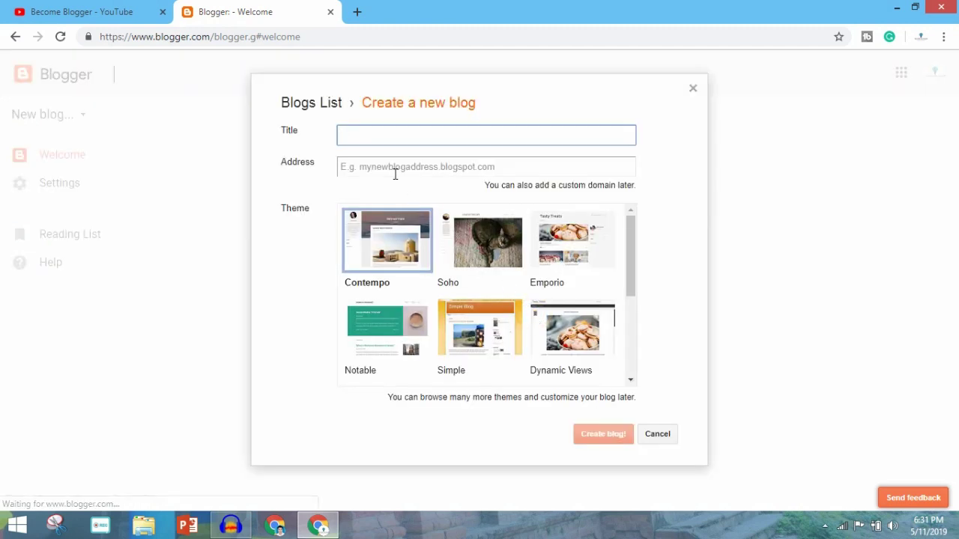
Step: Title the blog 'Become Blogger' and enter the becomeblogger blogspot address
click(390, 140)
text(Become Blogger)
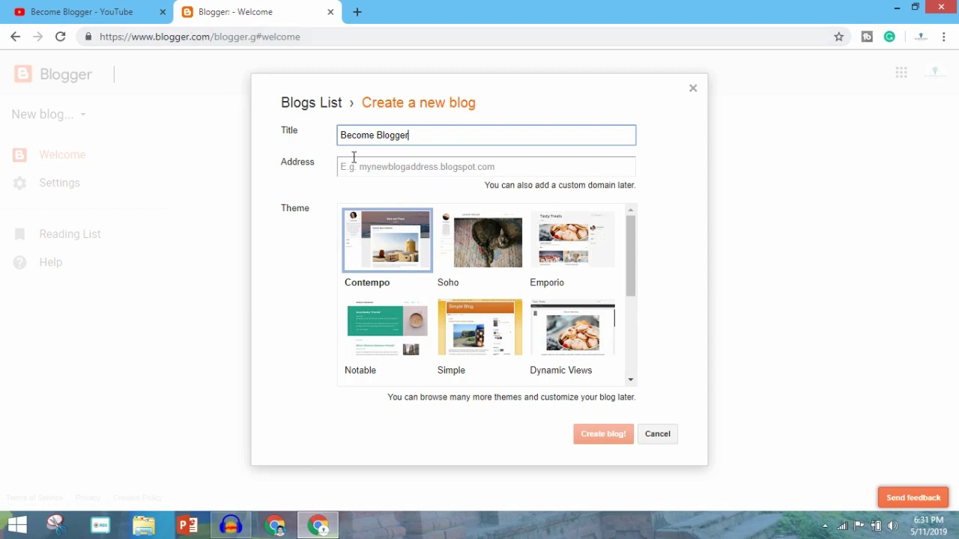
click(391, 167)
text(blog)
key(BackSpace)
key(BackSpace)
key(BackSpace)
text(ecomeblogger)
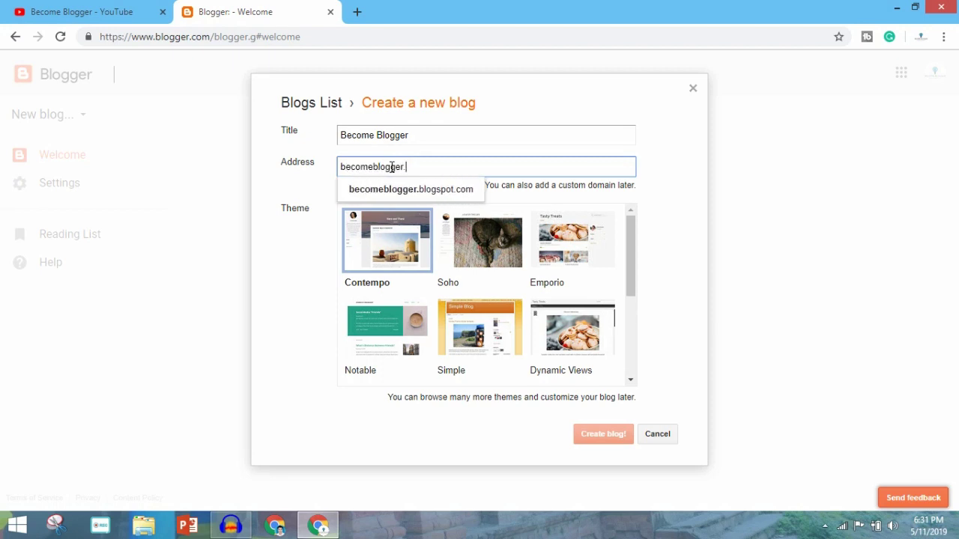
text(.)
click(408, 190)
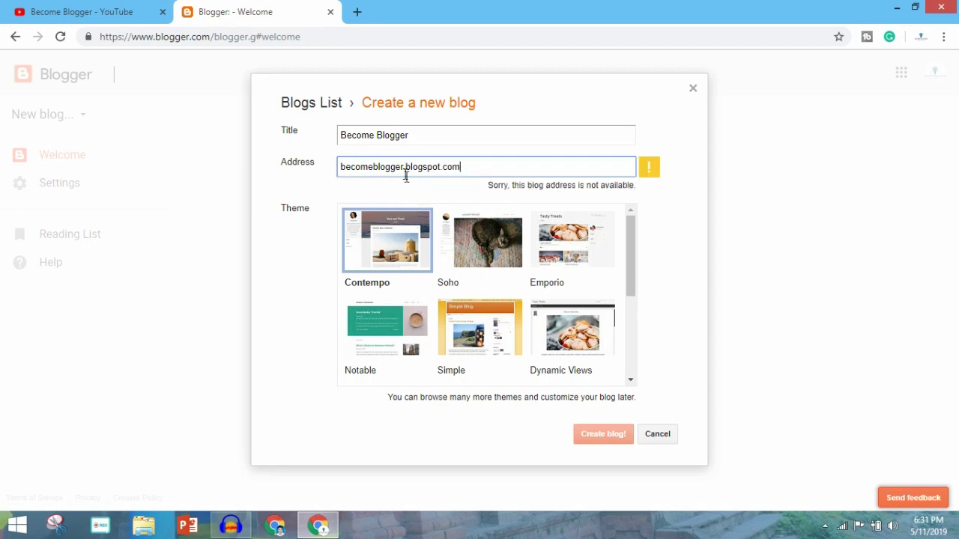
Step: Make the address unique as becomebloggertest.blogspot.com and keep the Contempo theme
click(402, 166)
text(test)
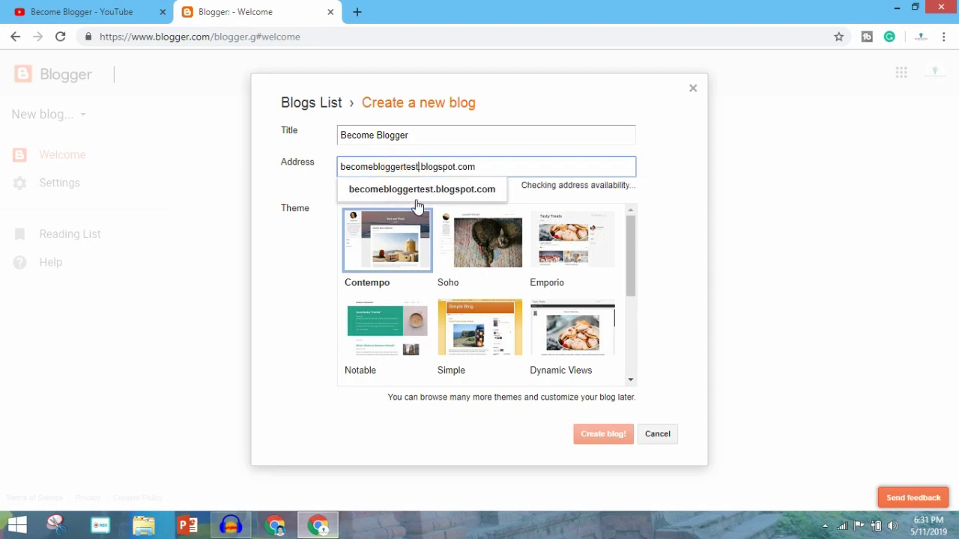
click(416, 200)
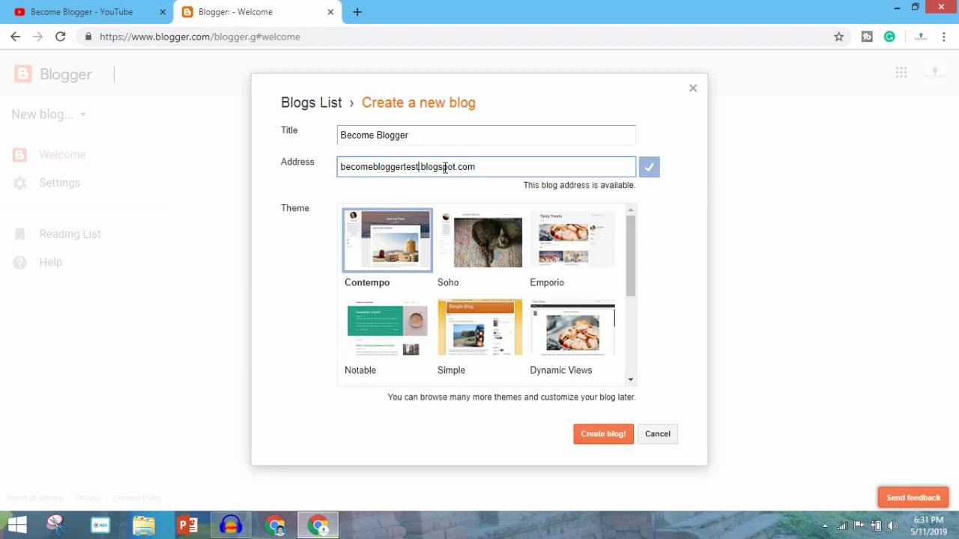
mouse_move(629, 266)
mouse_down()
mouse_move(621, 363)
mouse_move(620, 262)
mouse_up()
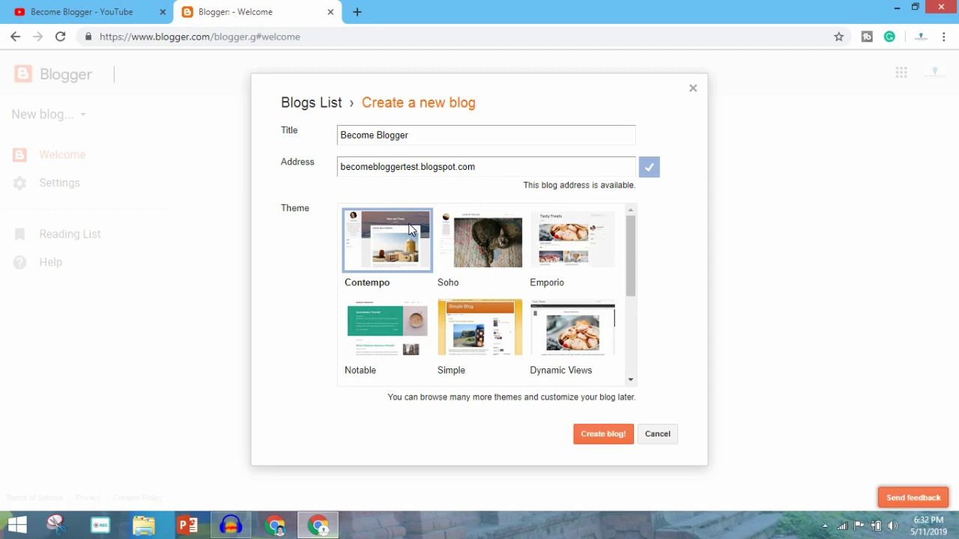
click(386, 264)
Step: Create the blog, skip the custom domain offer and Google+ notice, and view All posts
click(600, 438)
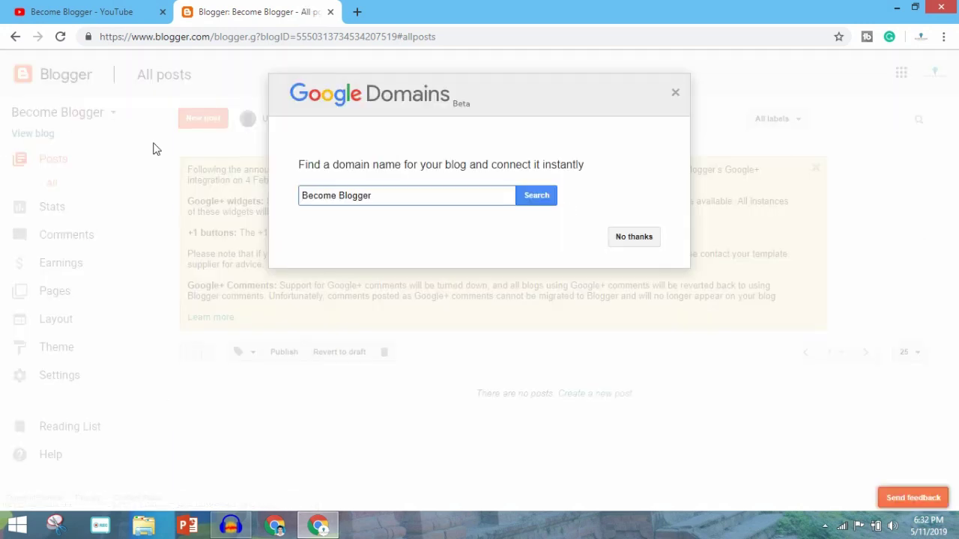
click(633, 238)
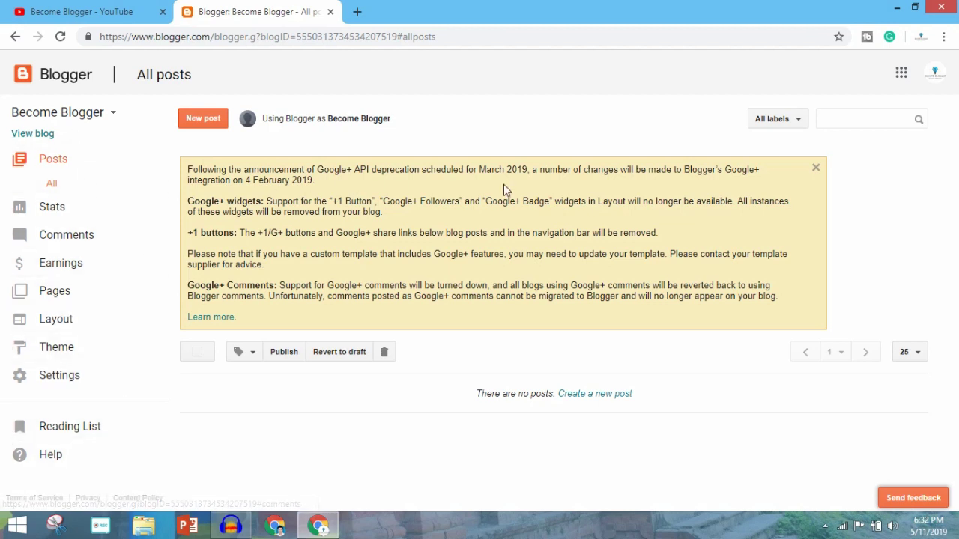
click(815, 171)
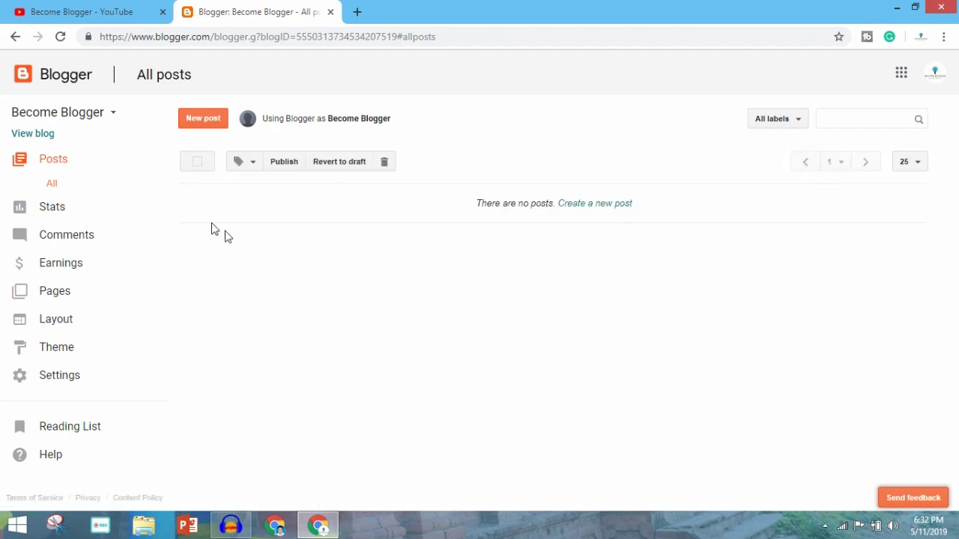
click(59, 160)
Step: View the empty live Become Blogger blog in a new tab, then return to the posts dashboard
click(49, 137)
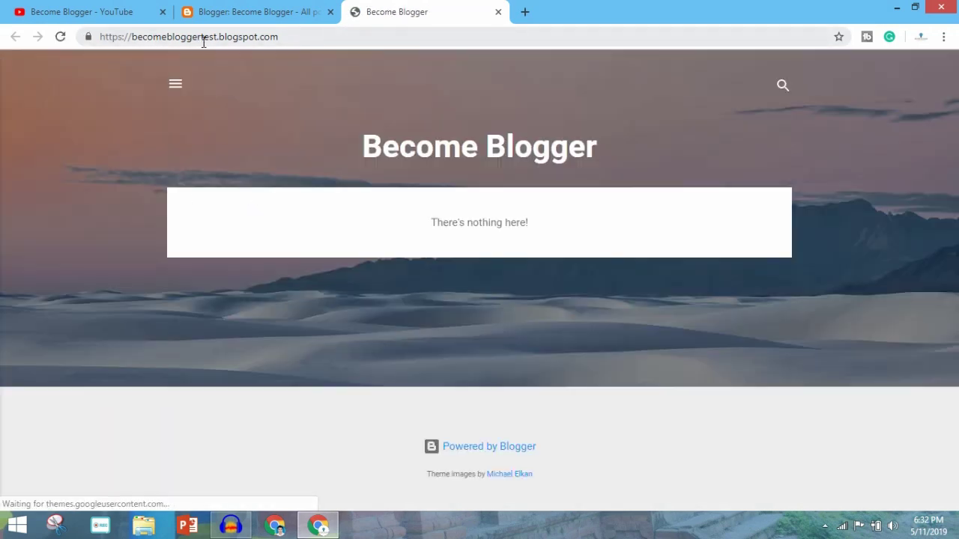
click(263, 41)
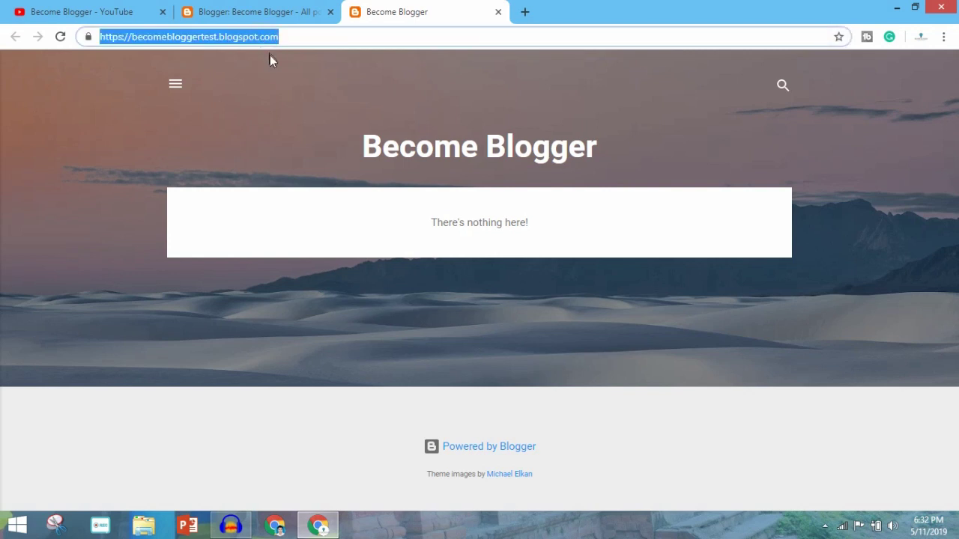
click(321, 75)
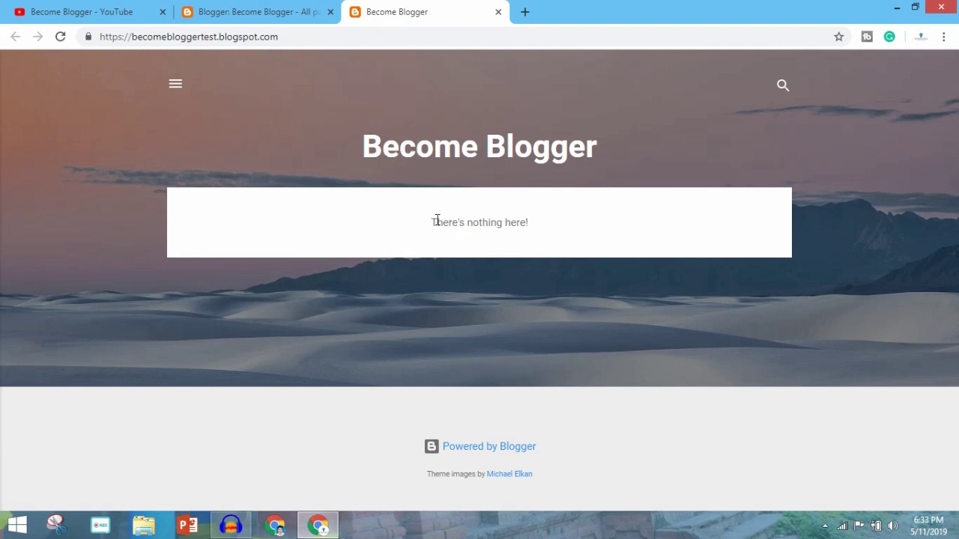
click(552, 222)
click(337, 19)
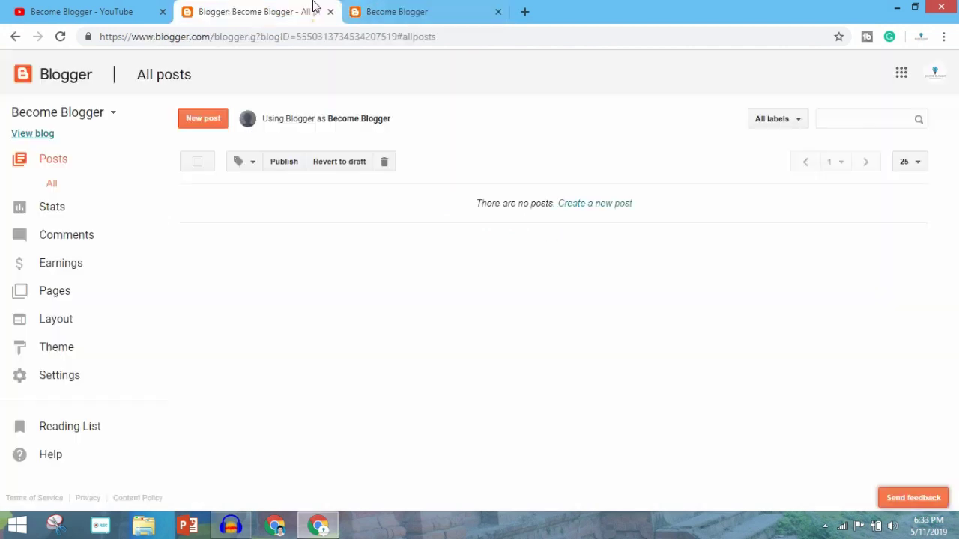
Step: Close the blog tab, start a new post, and open lipsum.com from a 'lorem' search
click(498, 14)
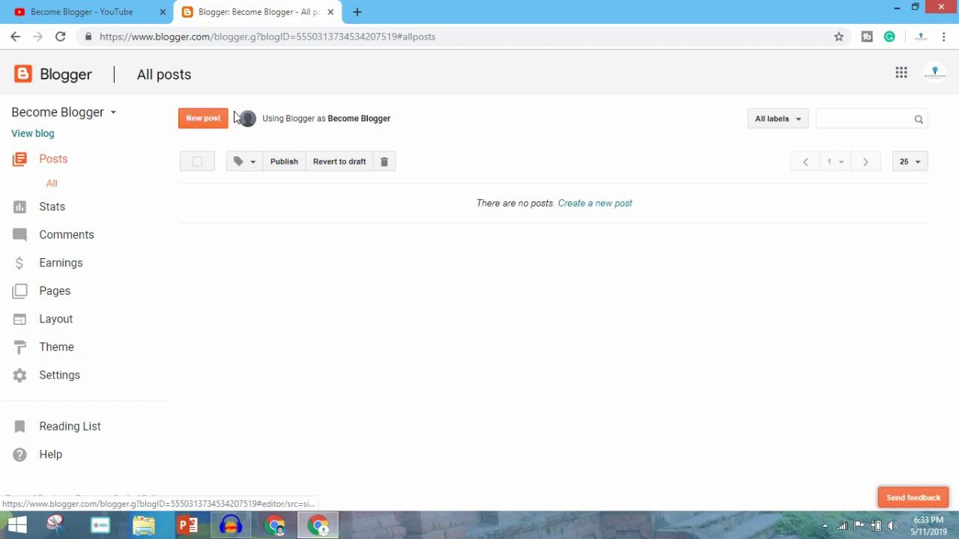
click(197, 123)
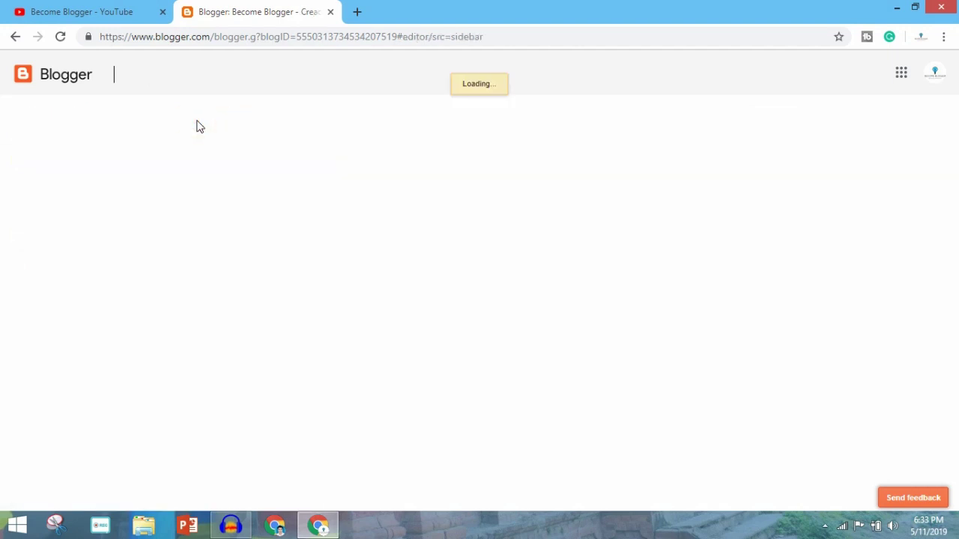
key(ctrl+t)
text(lorem)
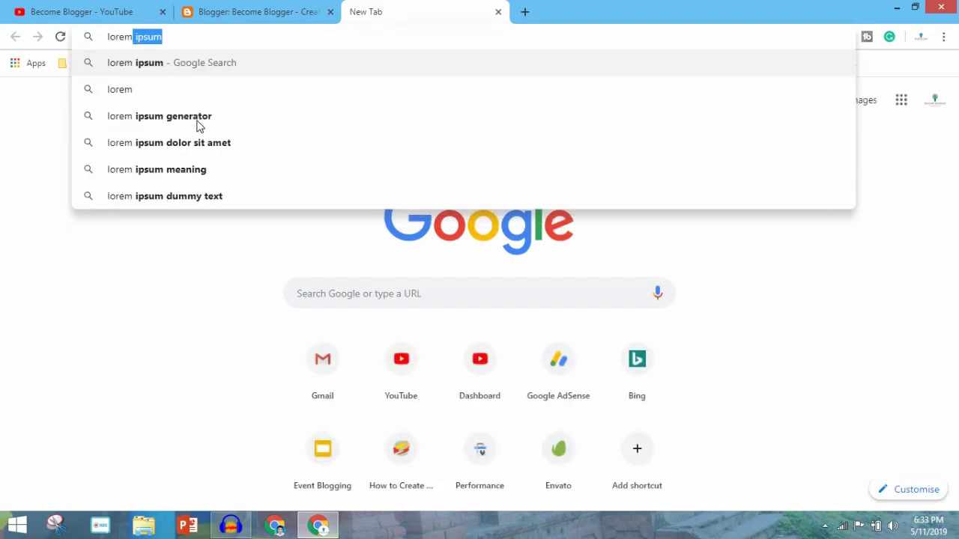
key(Return)
click(252, 187)
Step: Title the new post 'How to Become a Blogger'
click(300, 12)
click(303, 112)
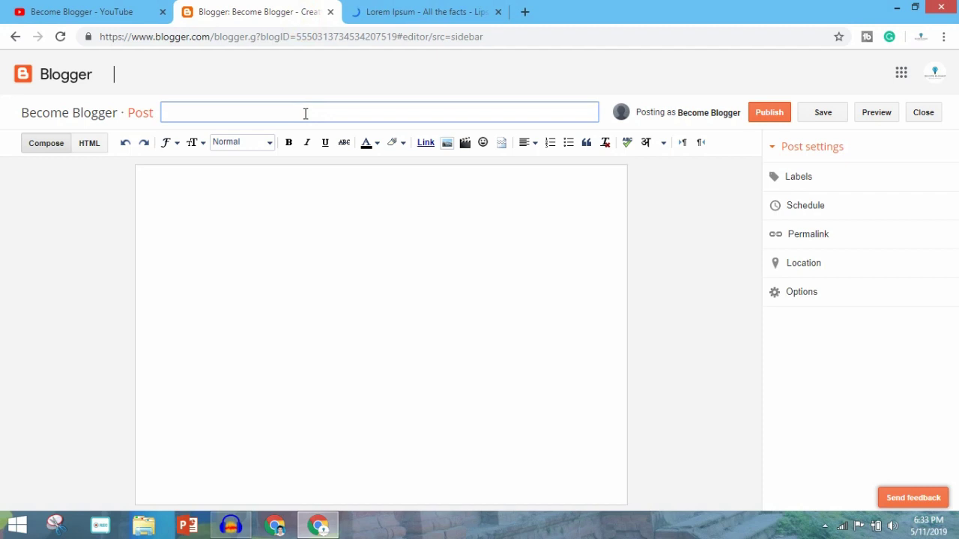
text(How to Become a Blogg)
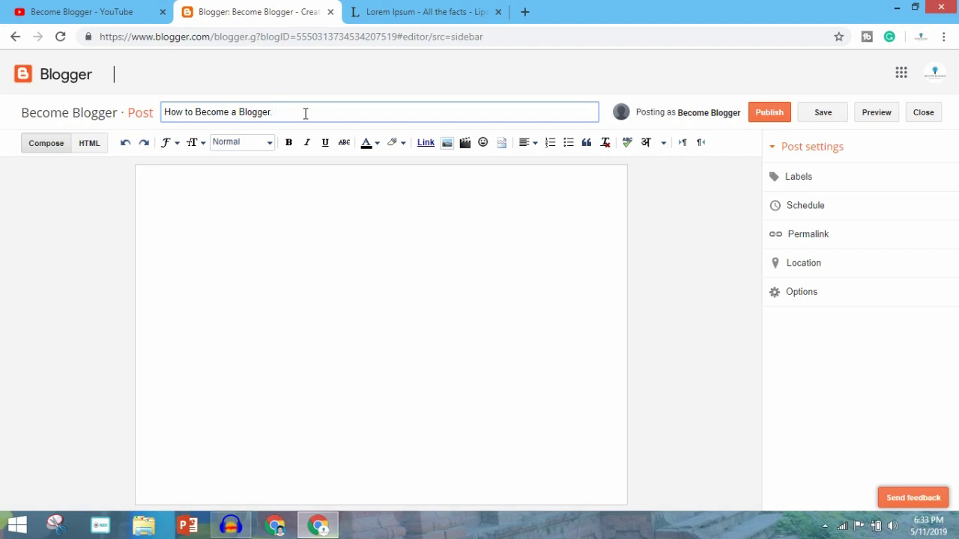
text(er)
click(263, 239)
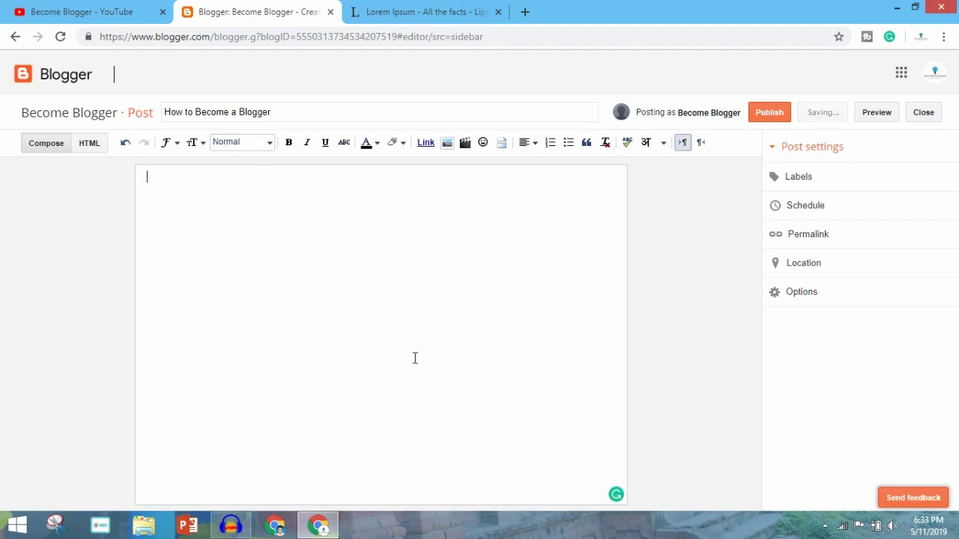
click(427, 11)
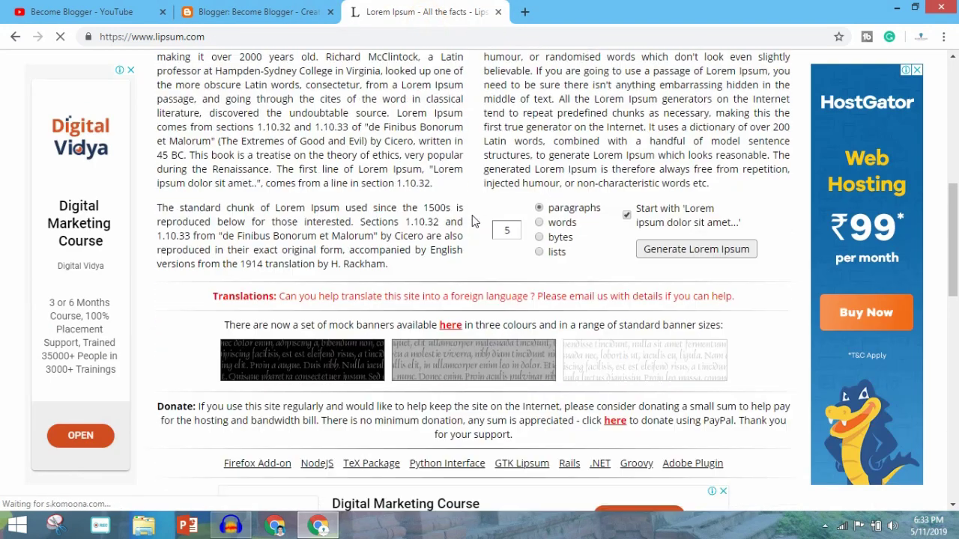
Step: Copy the Lorem Ipsum passages from lipsum.com and paste them into the post body
drag(725, 263, 158, 260)
key(ctrl+c)
click(275, 10)
key(ctrl+v)
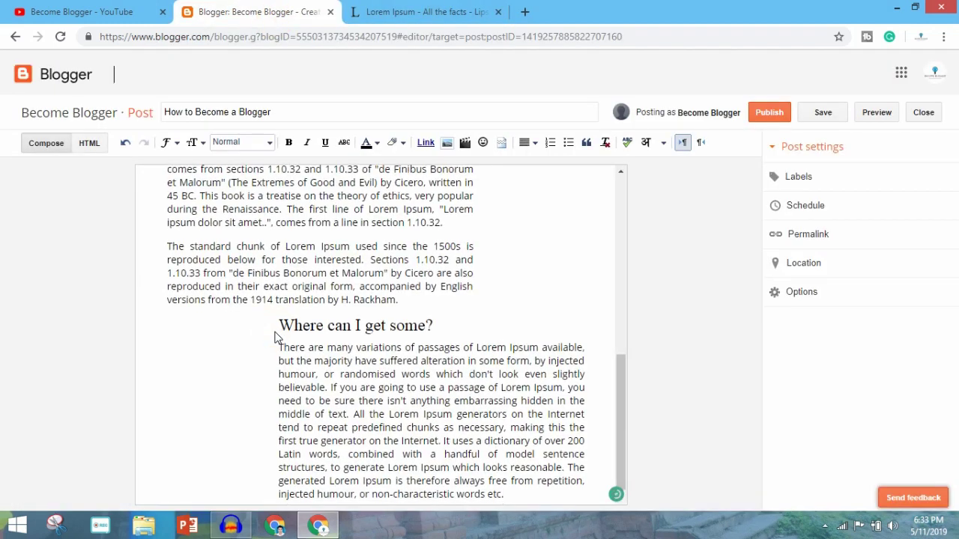
scroll(277, 335, up, 10)
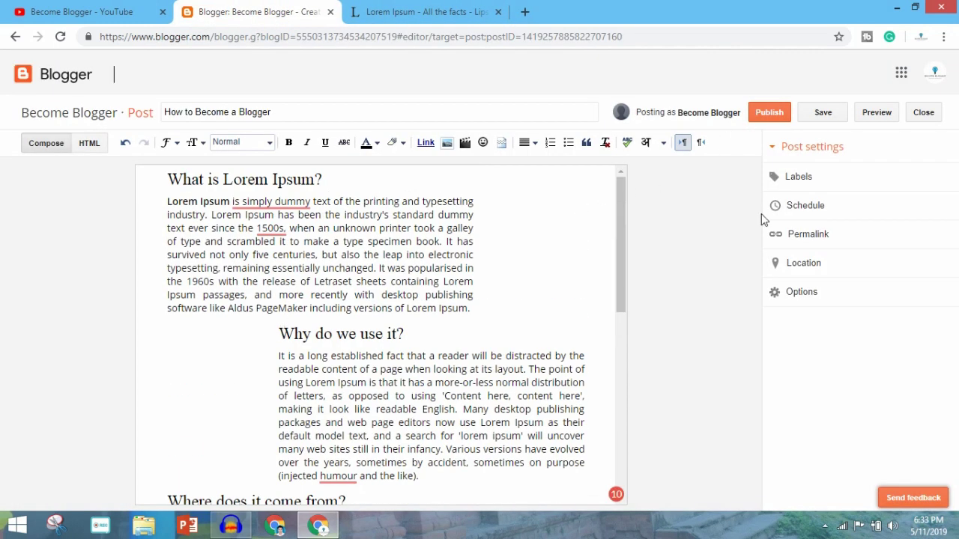
Step: Leave the post without labels and publish it
click(817, 186)
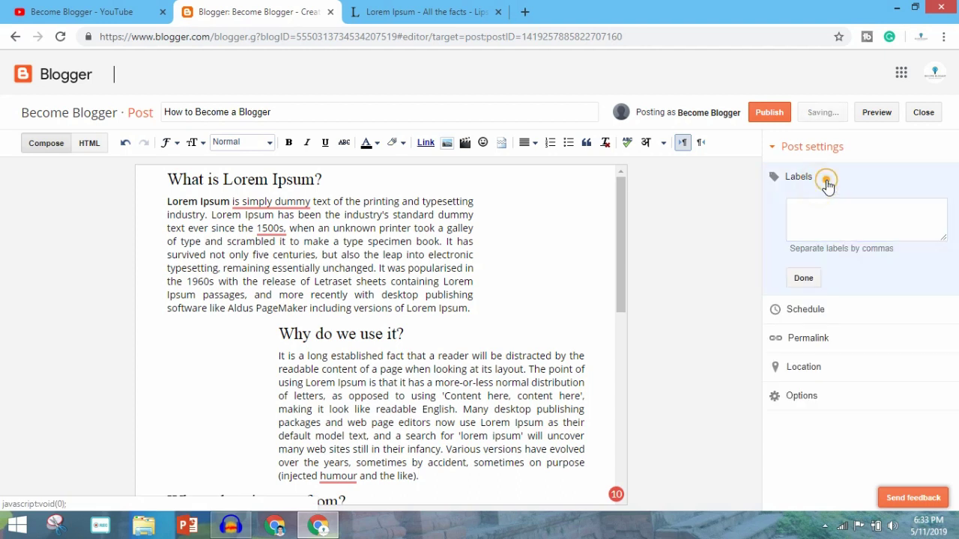
click(806, 278)
click(709, 236)
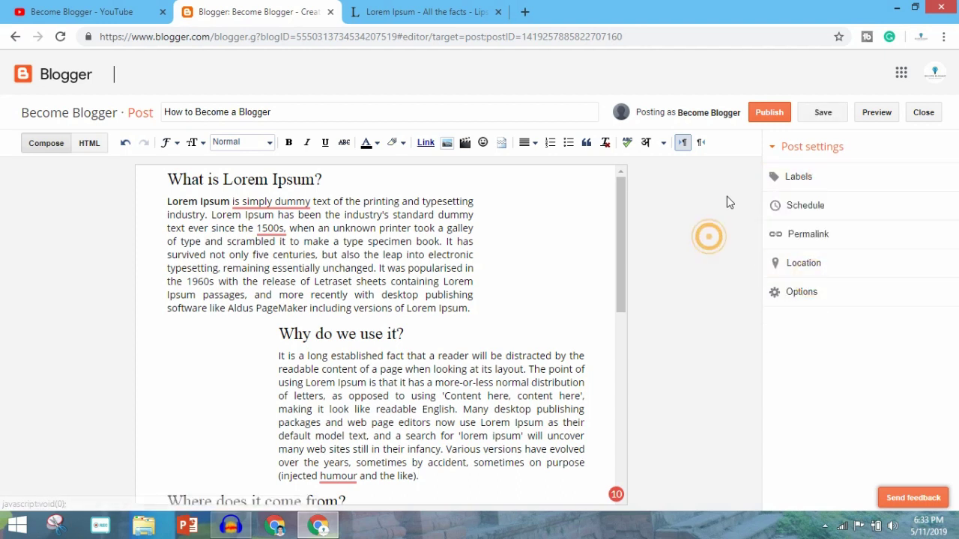
click(767, 114)
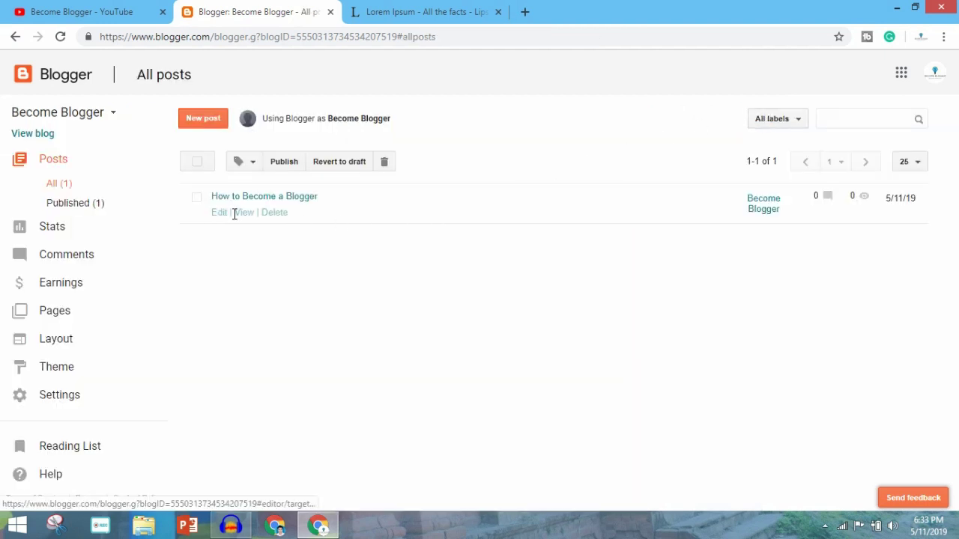
Step: View the published post on the live blog, then return to the Lorem Ipsum page
click(41, 136)
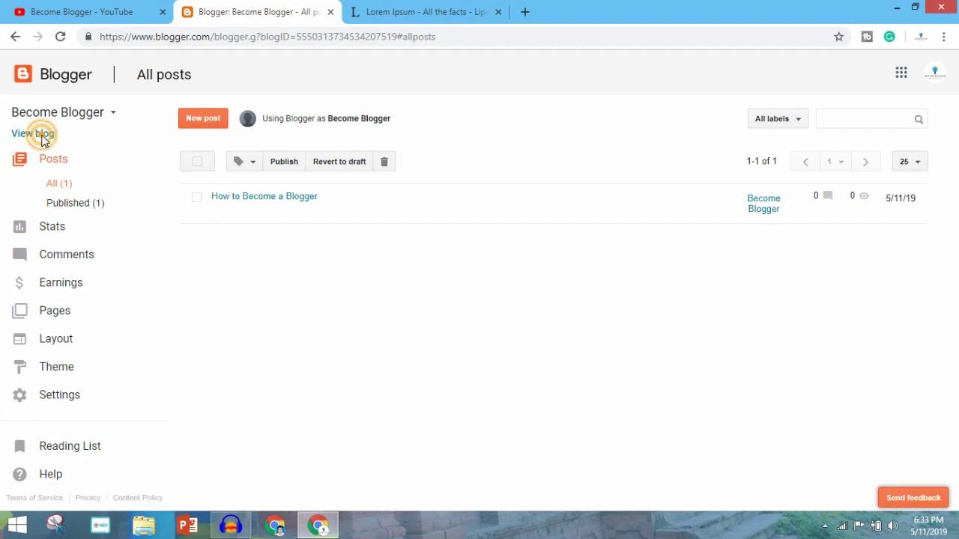
click(663, 21)
Step: Close the Lorem Ipsum page, read 'How to Become a Blogger' on the live blog, then close it
click(666, 13)
scroll(642, 180, down, 2)
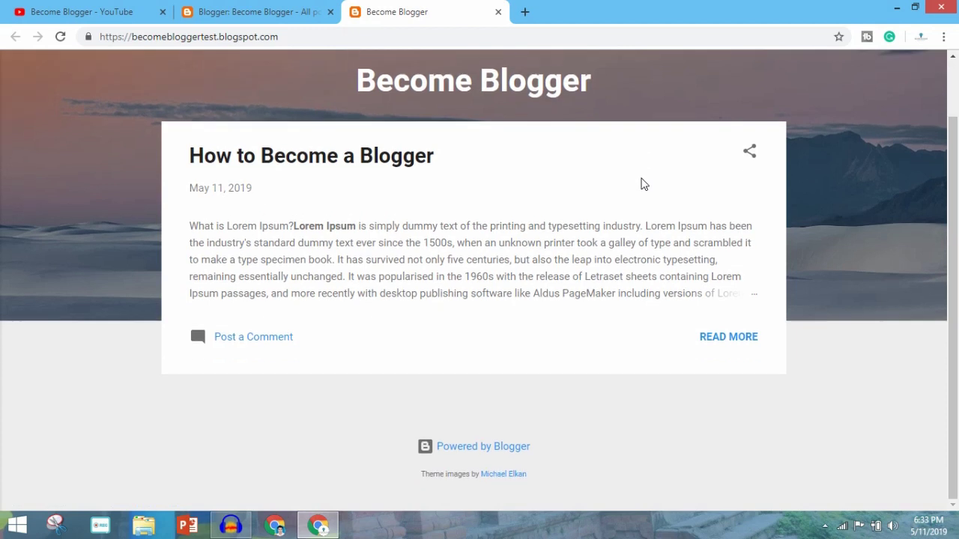
click(315, 155)
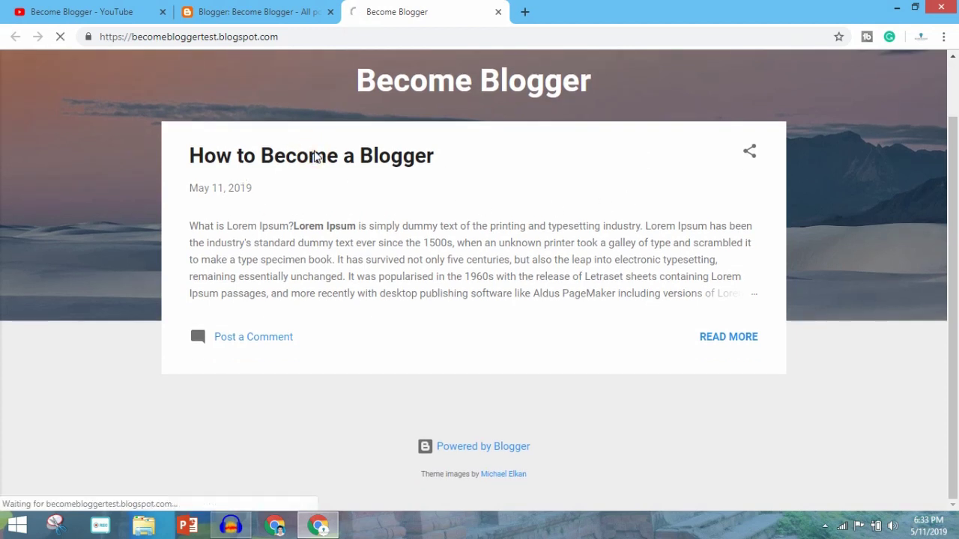
scroll(394, 190, down, 10)
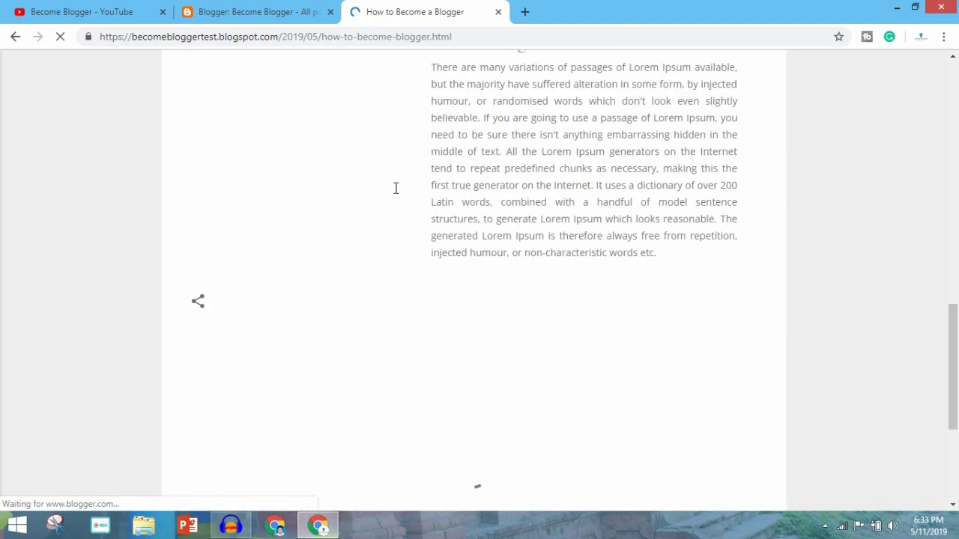
scroll(395, 191, down, 5)
scroll(528, 186, up, 10)
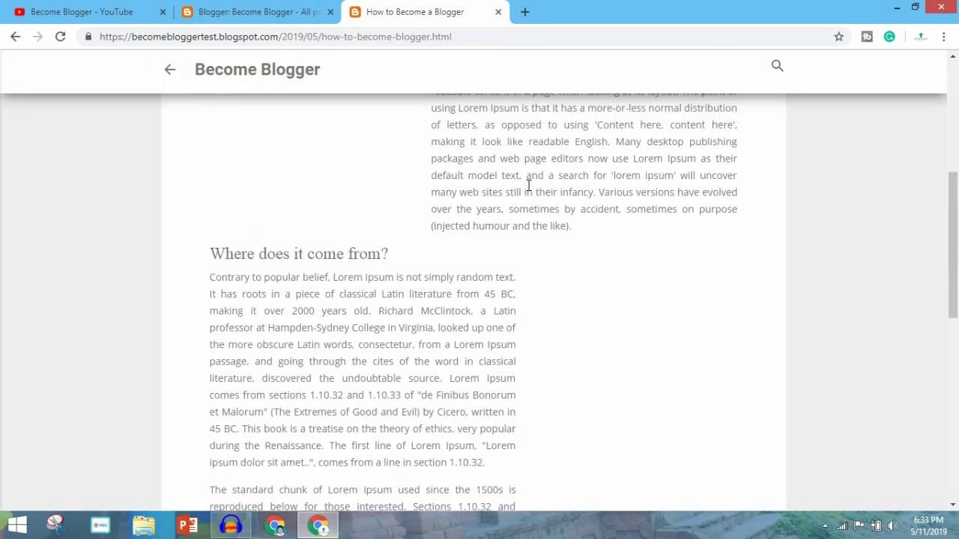
scroll(529, 187, up, 5)
click(255, 11)
click(496, 13)
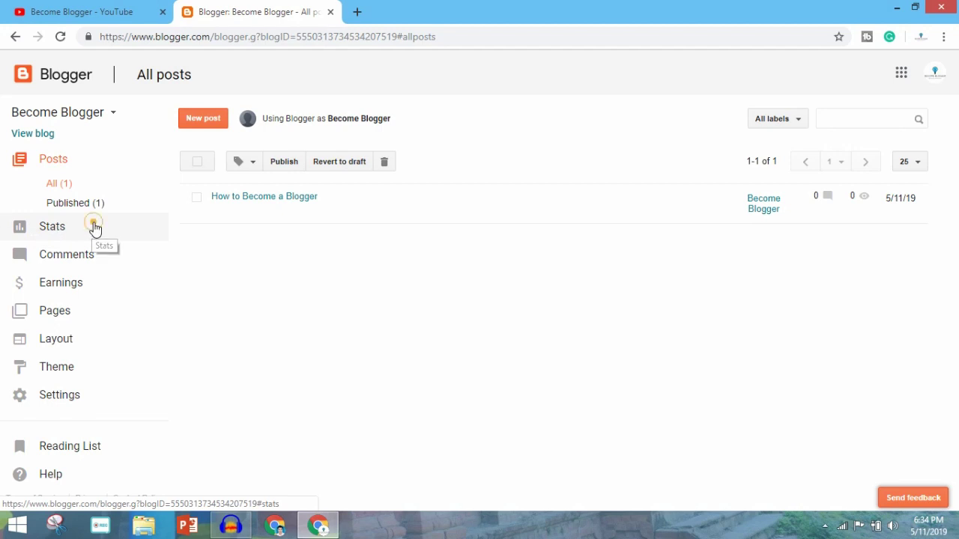
Step: Look over Stats and Comments, then view Earnings, which says the blog doesn't qualify for AdSense
click(96, 229)
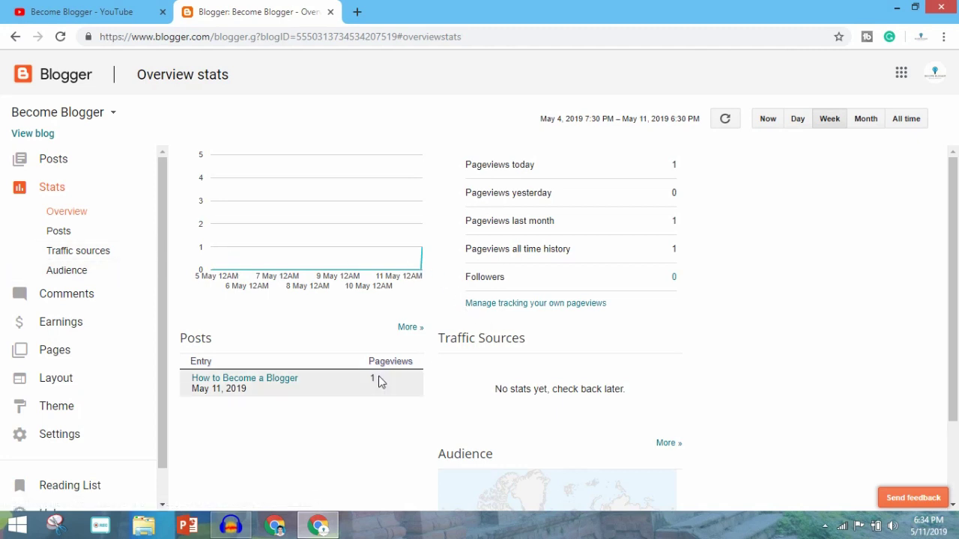
click(66, 293)
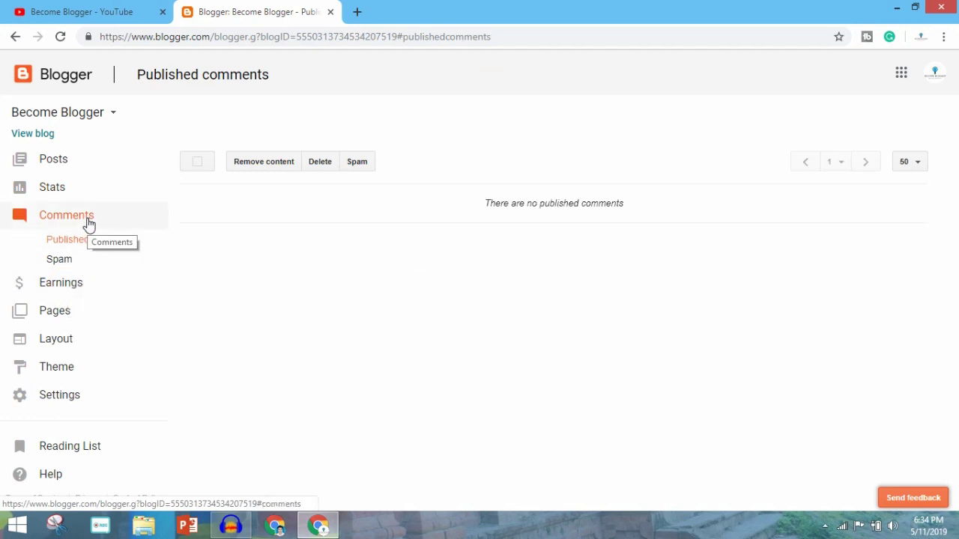
click(98, 289)
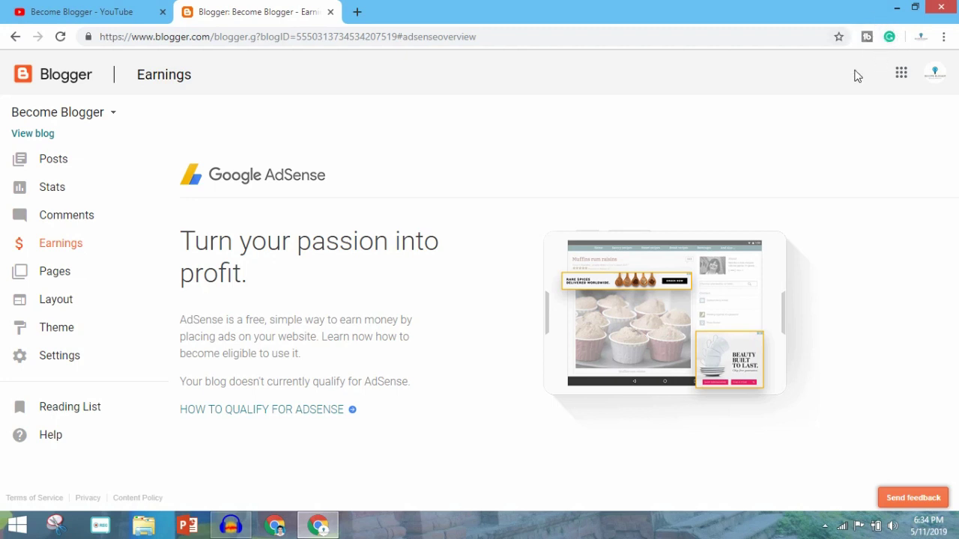
click(96, 248)
Step: Show the blog's All pages list, which reads 'There are no pages.'
click(137, 247)
click(131, 272)
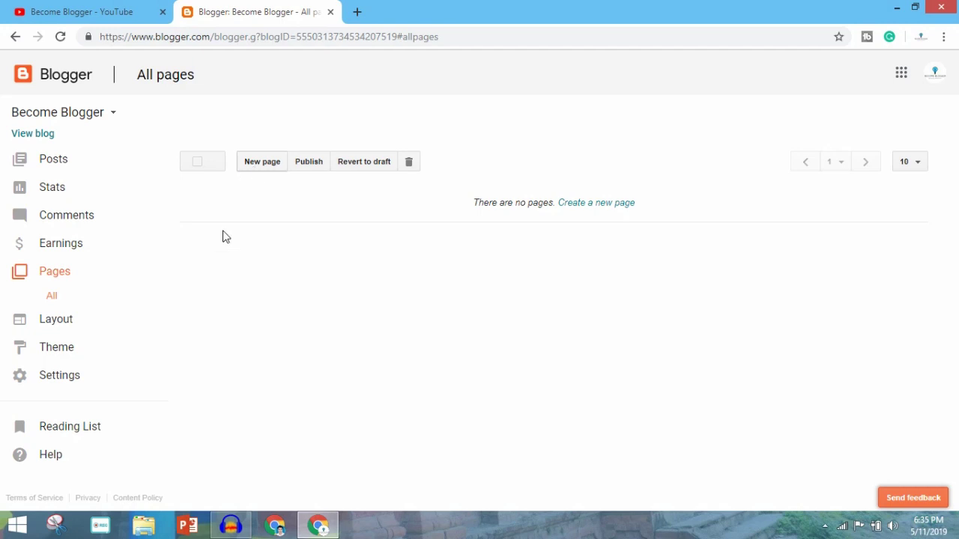
Step: Scroll through the Layout gadgets, from Favicon and About Me down to AdSense and Page Body
click(88, 324)
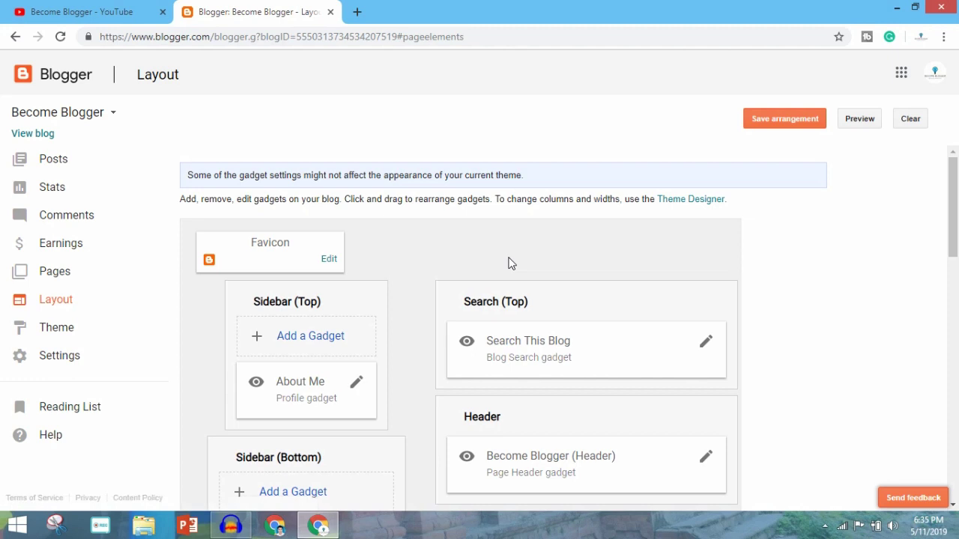
scroll(508, 263, down, 2)
scroll(507, 263, down, 12)
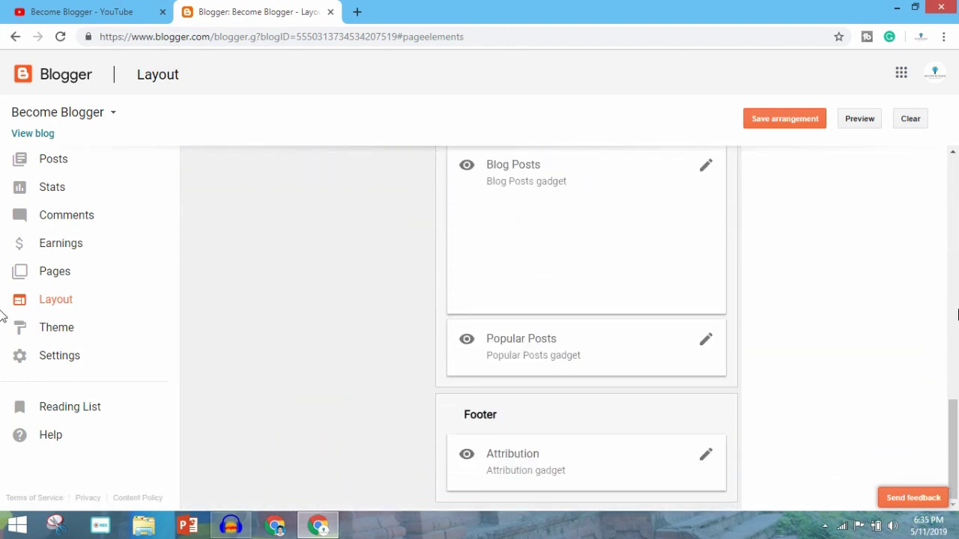
scroll(2, 314, up, 12)
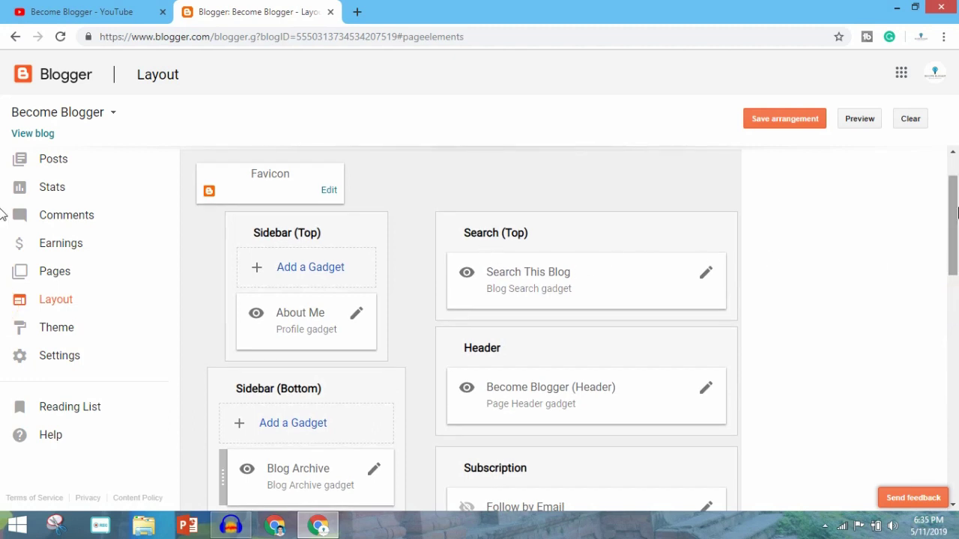
drag(956, 213, 957, 315)
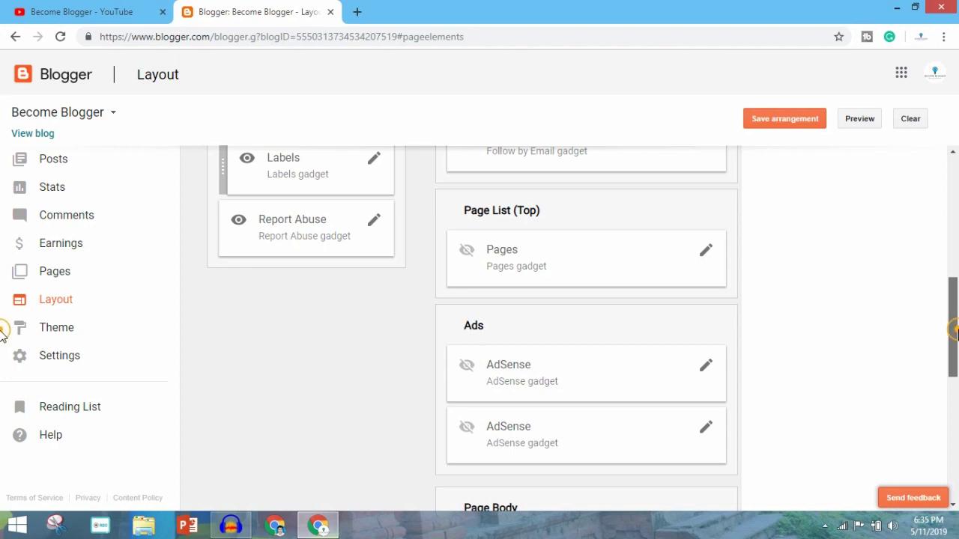
drag(956, 336, 956, 342)
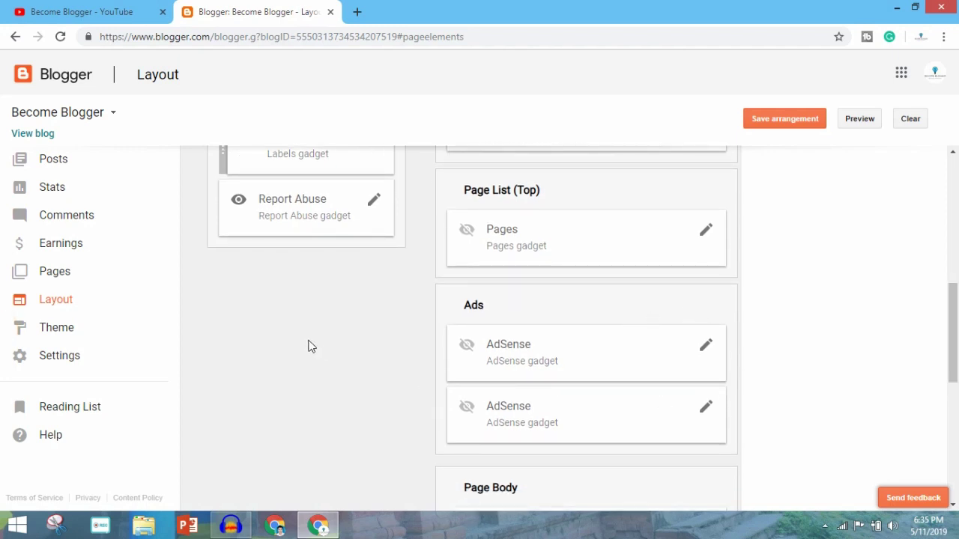
click(122, 328)
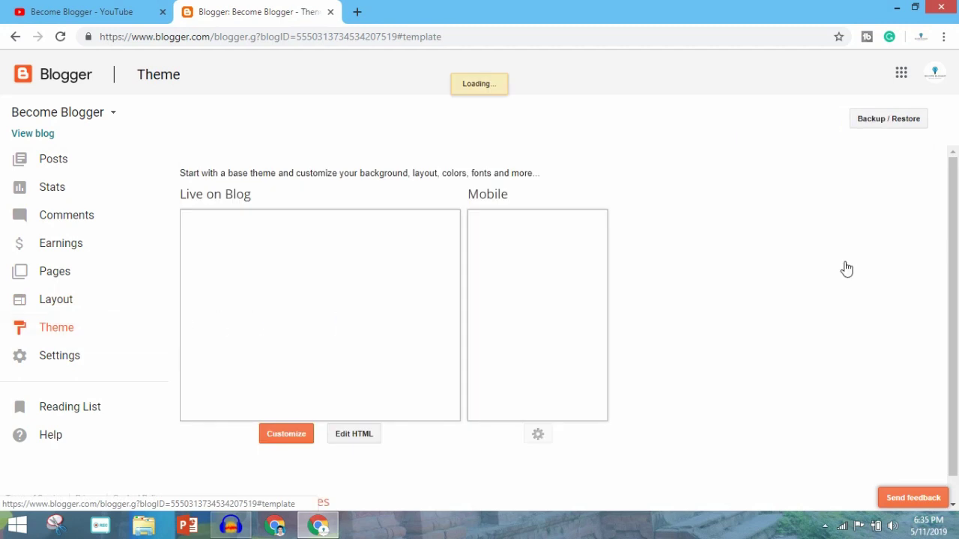
Step: Scroll the Theme page to see the Live on Blog and Mobile previews and base themes like Contempo
click(953, 240)
drag(954, 251, 954, 177)
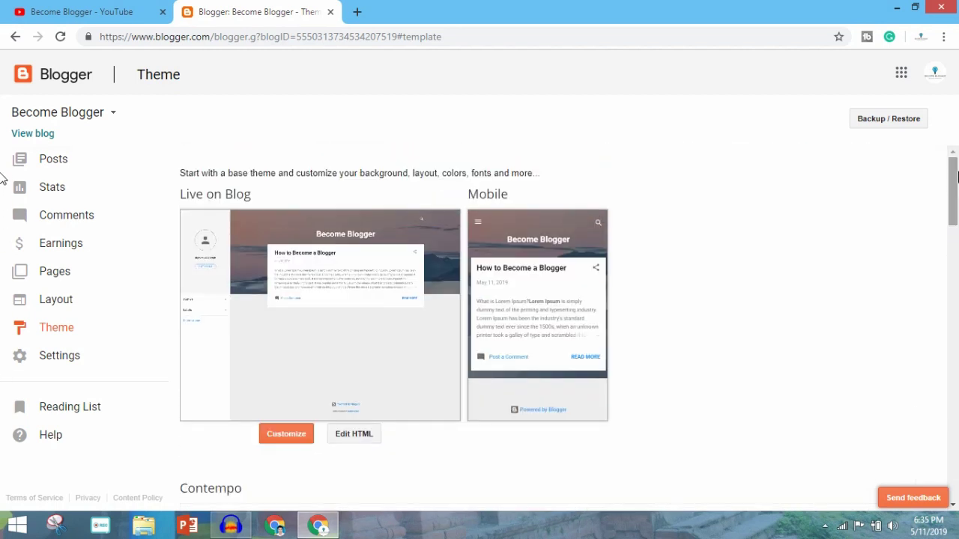
Step: Scroll through Basic settings, then view Posts, comments and sharing with 7 posts on the main page
click(109, 362)
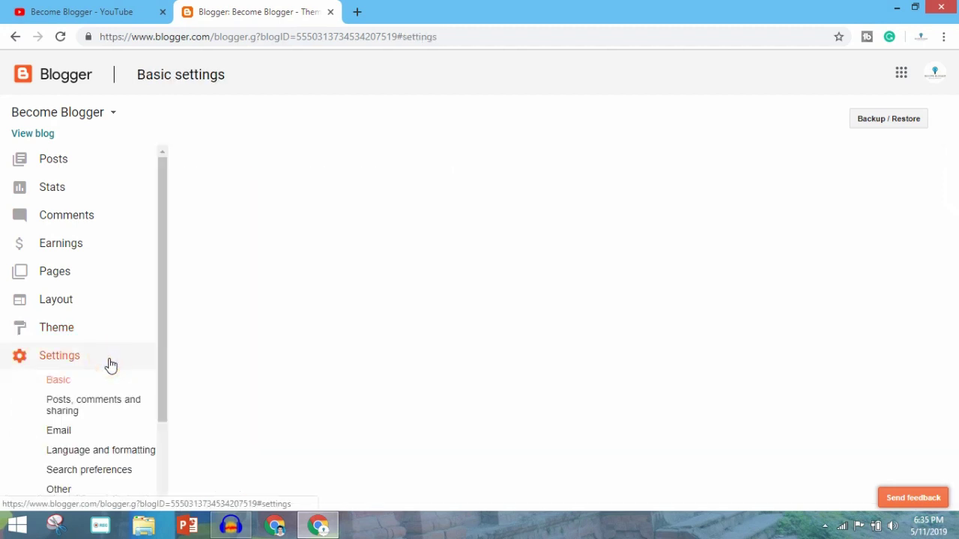
scroll(109, 366, down, 2)
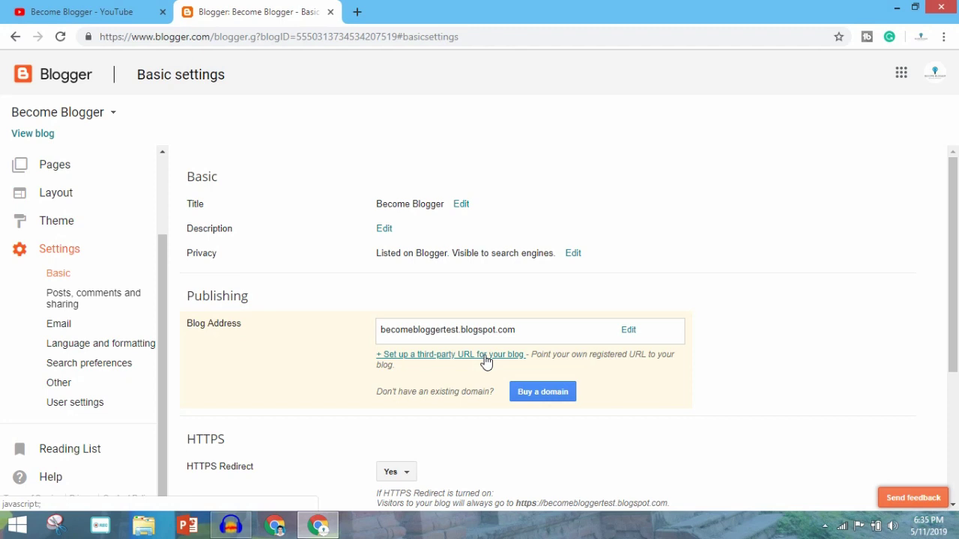
scroll(483, 362, down, 3)
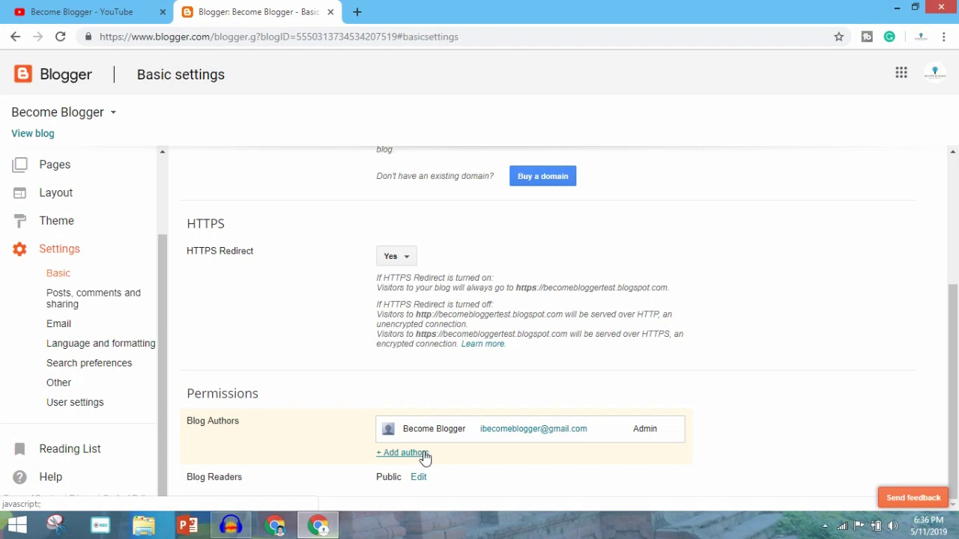
click(105, 307)
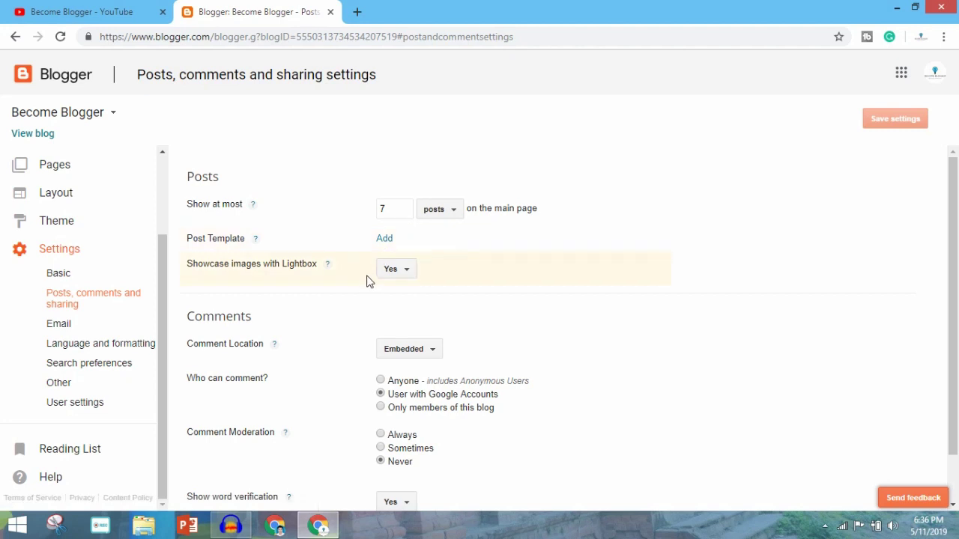
scroll(384, 276, down, 1)
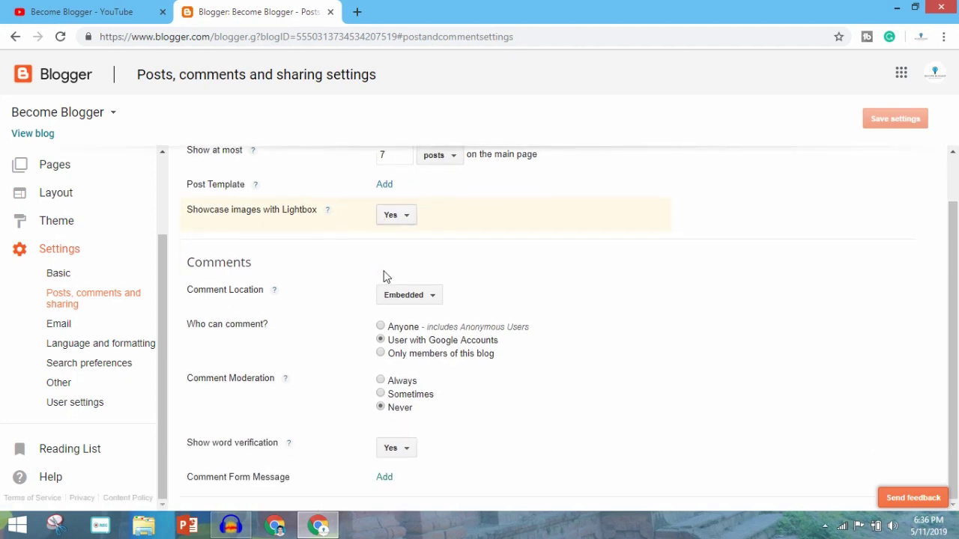
Step: Look through the Email, Language and formatting, and Search preferences settings sections
click(114, 328)
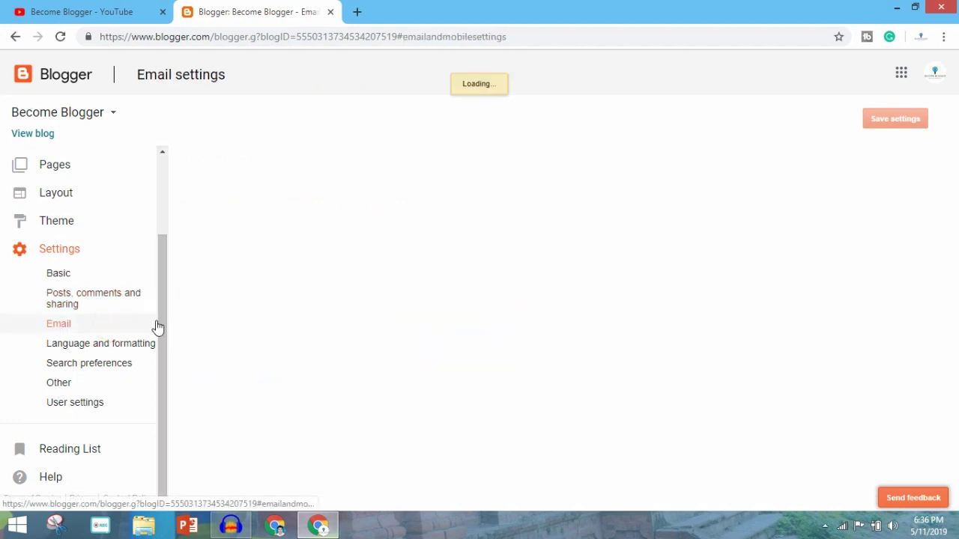
click(96, 345)
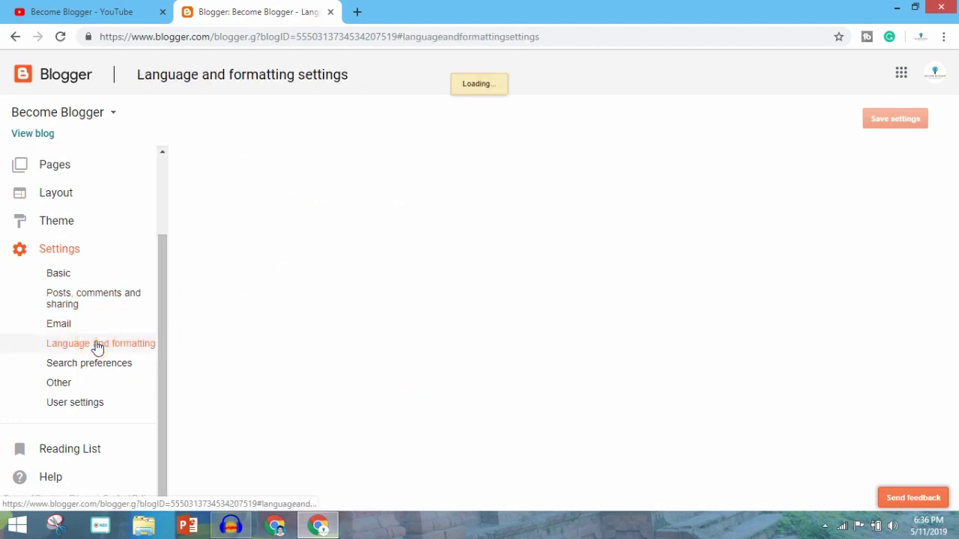
click(101, 364)
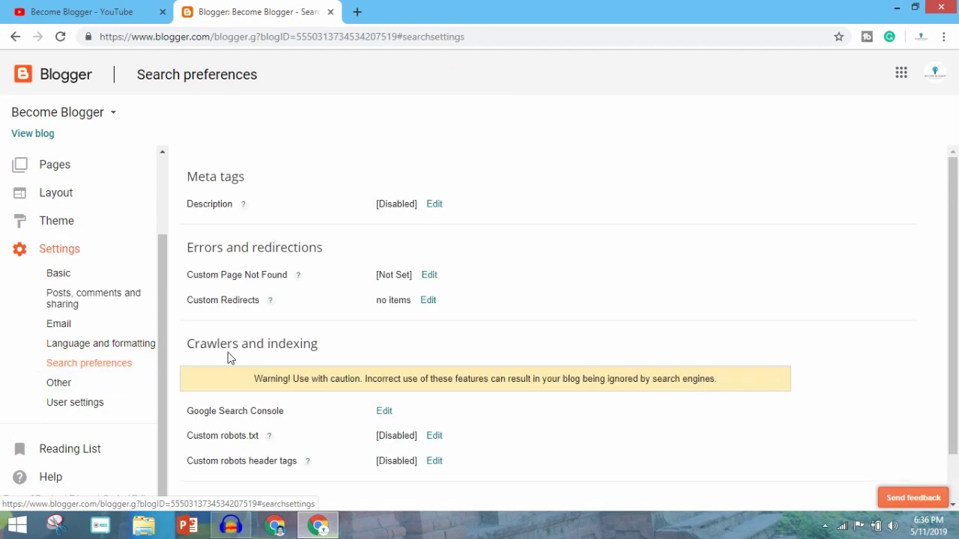
scroll(327, 267, down, 1)
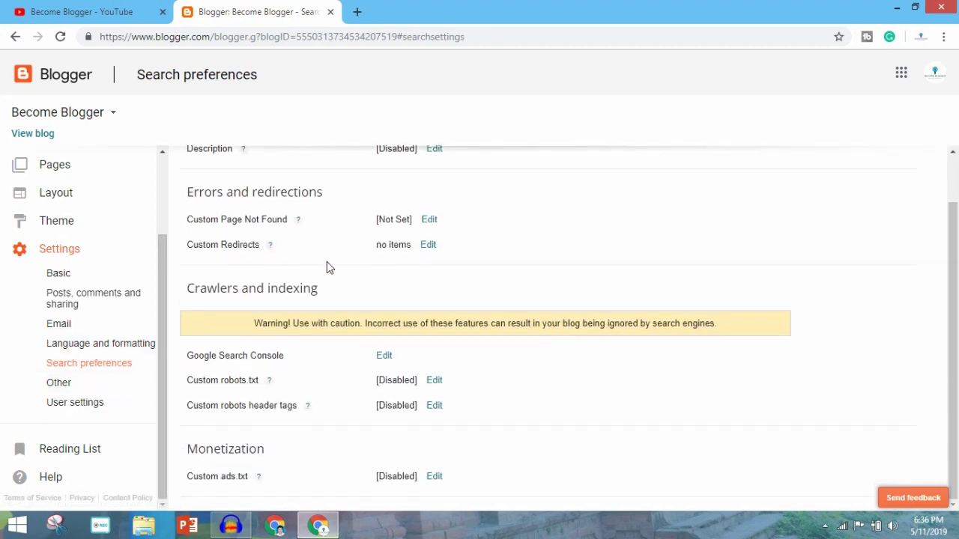
Step: Check the Other and User settings sections, then return to All posts listing 'How to Become a Blogger'
click(143, 386)
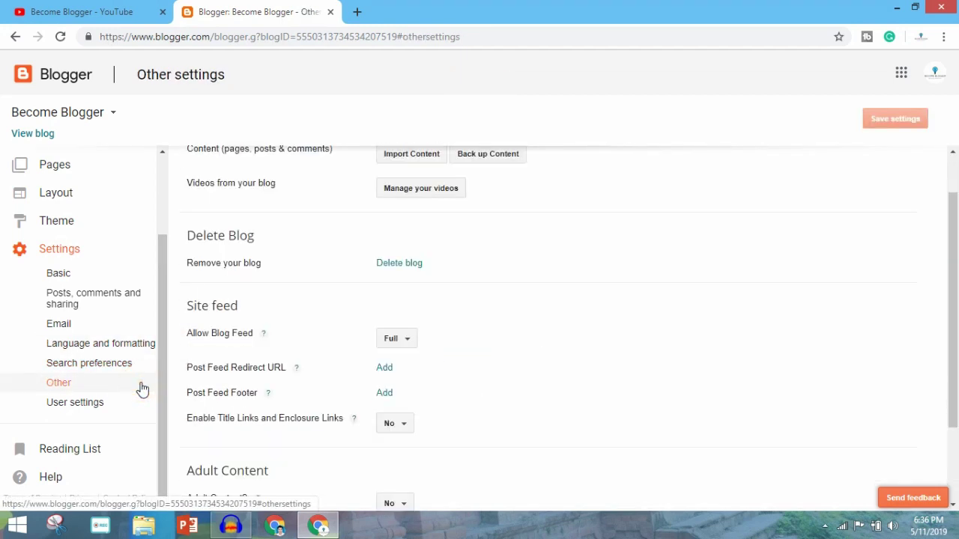
scroll(507, 377, up, 1)
scroll(321, 381, down, 3)
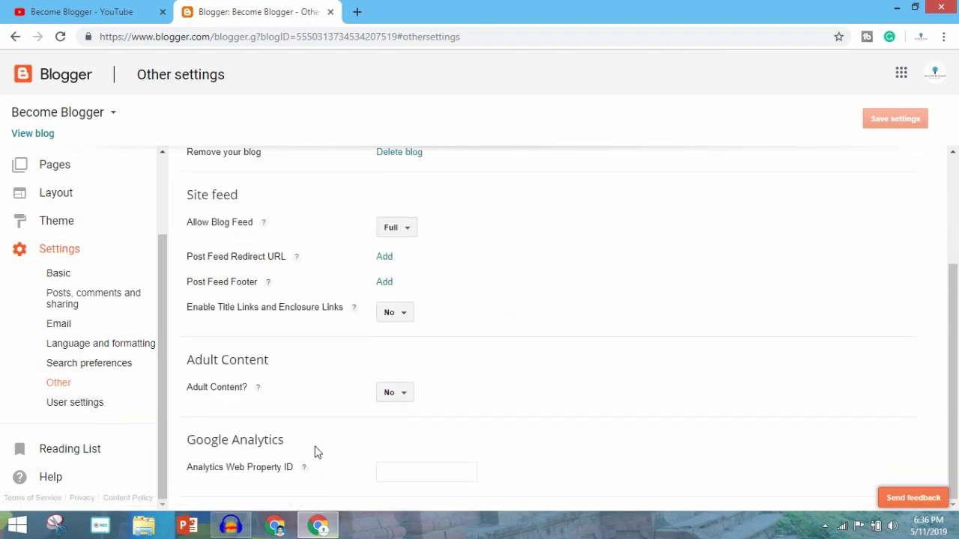
click(116, 413)
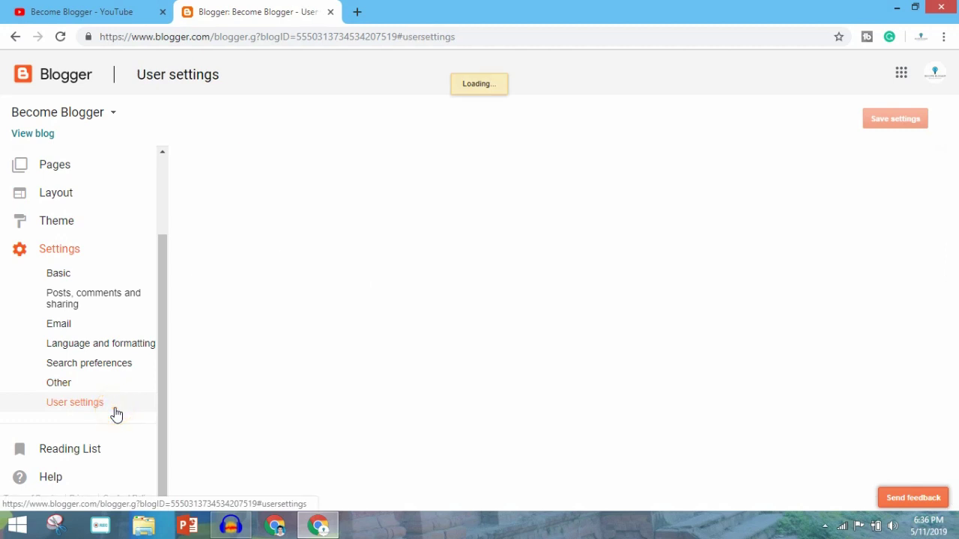
scroll(123, 244, up, 1)
scroll(124, 243, up, 2)
click(102, 169)
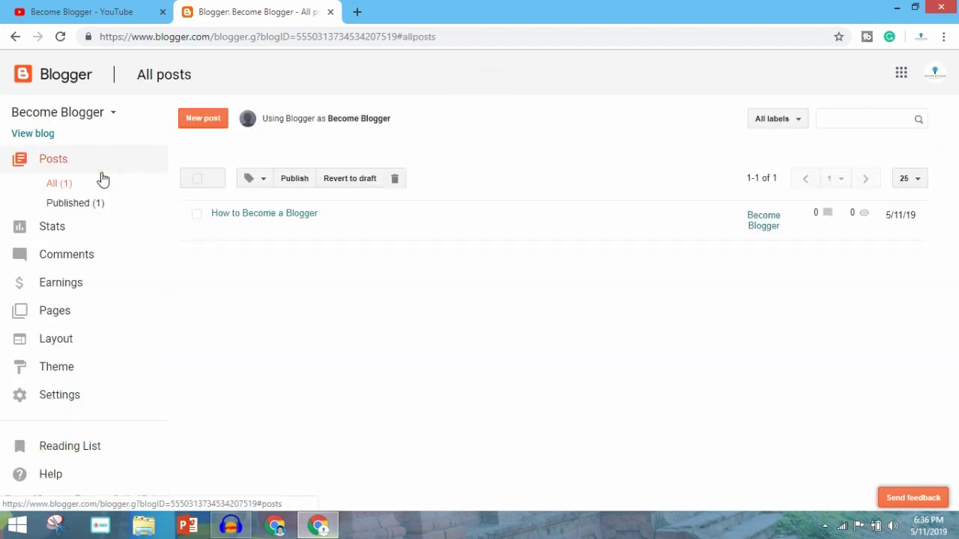